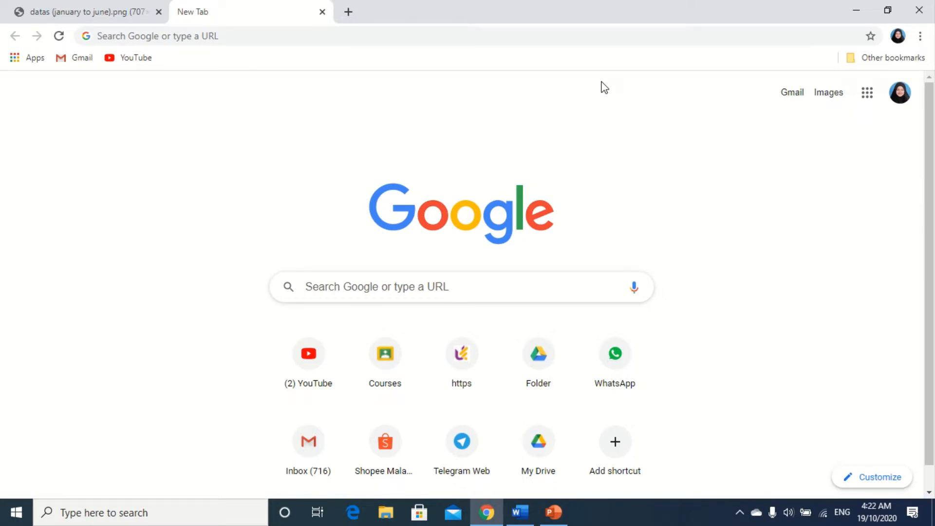
- Open Google Sheets from the Google apps and create a blank spreadsheet
left_click(901, 96)
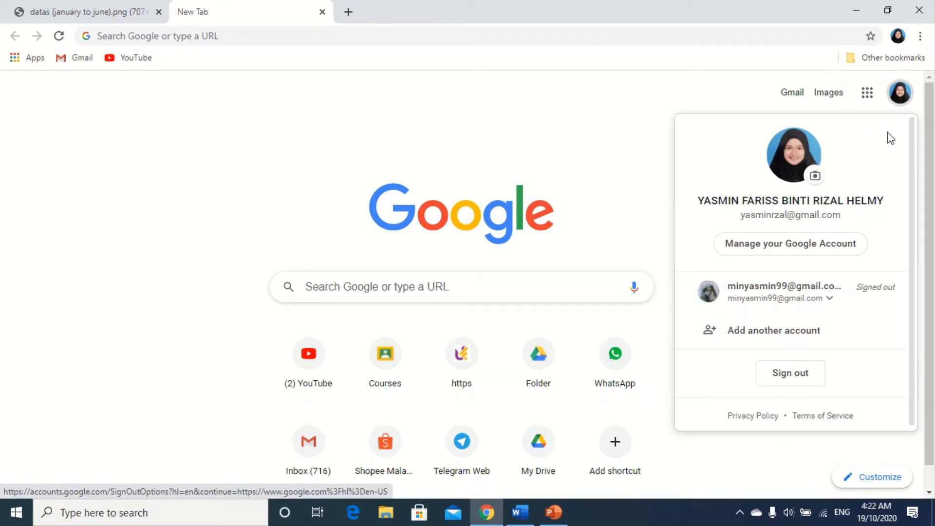
left_click(868, 92)
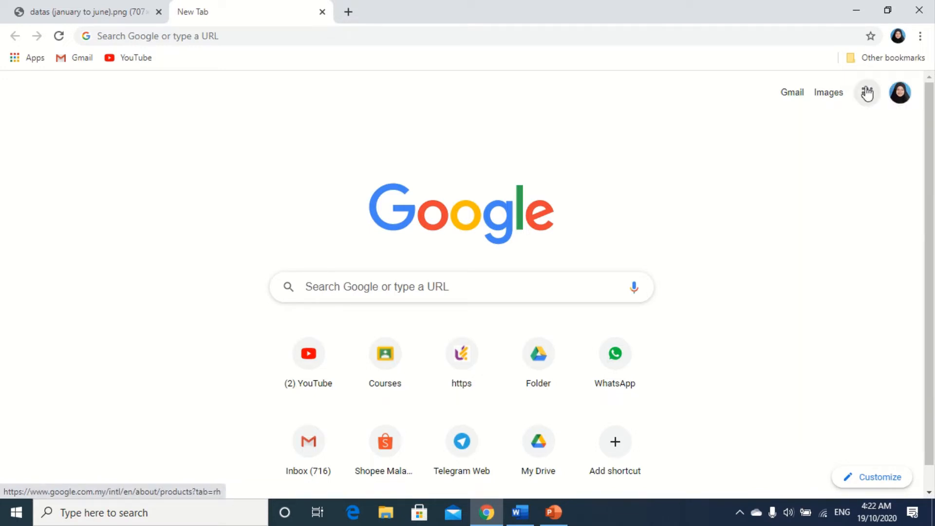
left_click(868, 92)
left_click_drag(911, 131, 904, 215)
left_click(827, 289)
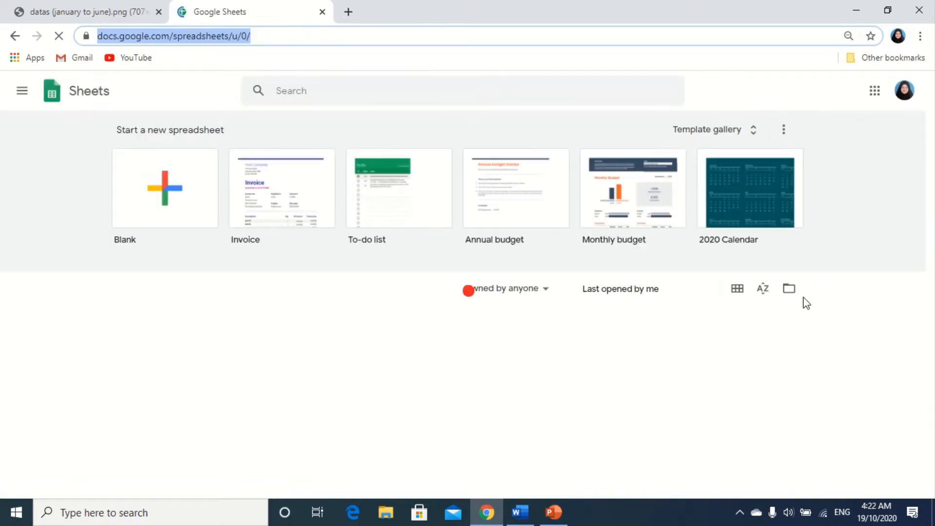
left_click(185, 208)
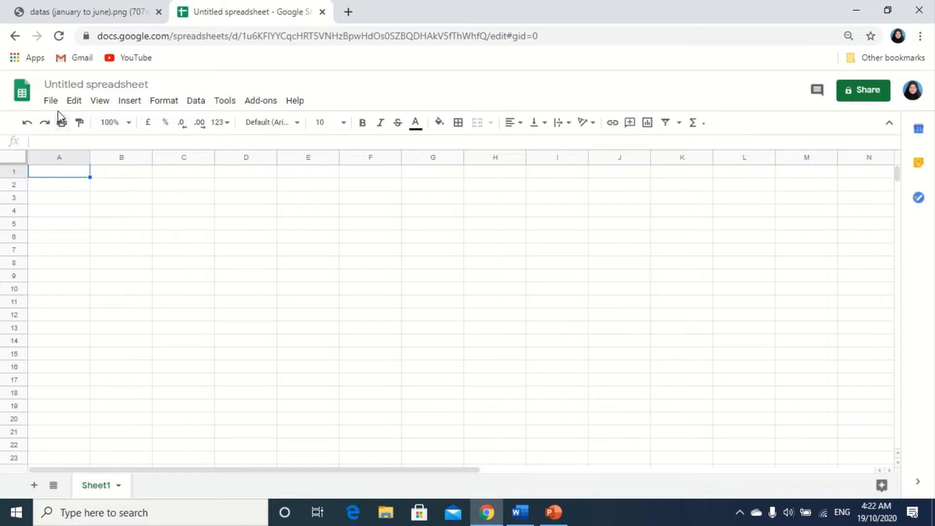
left_click(48, 101)
left_click(67, 102)
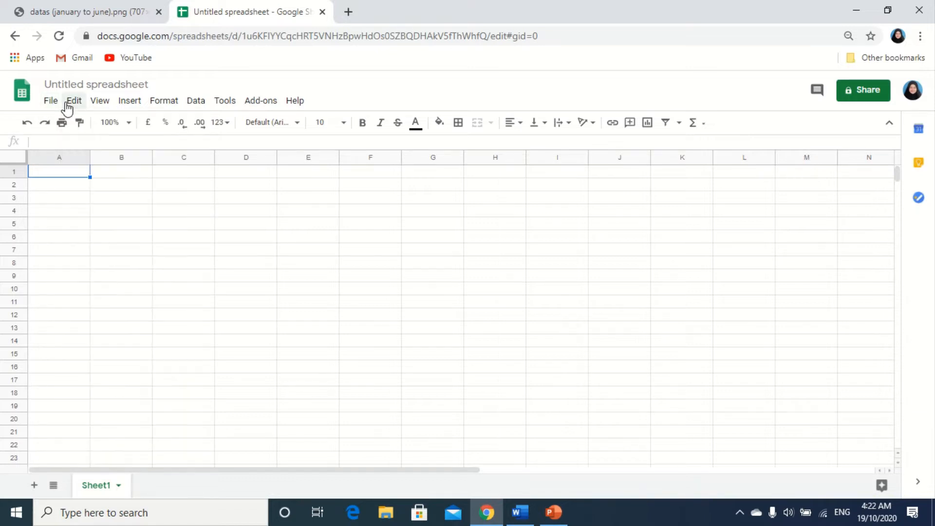
left_click(101, 102)
left_click(122, 101)
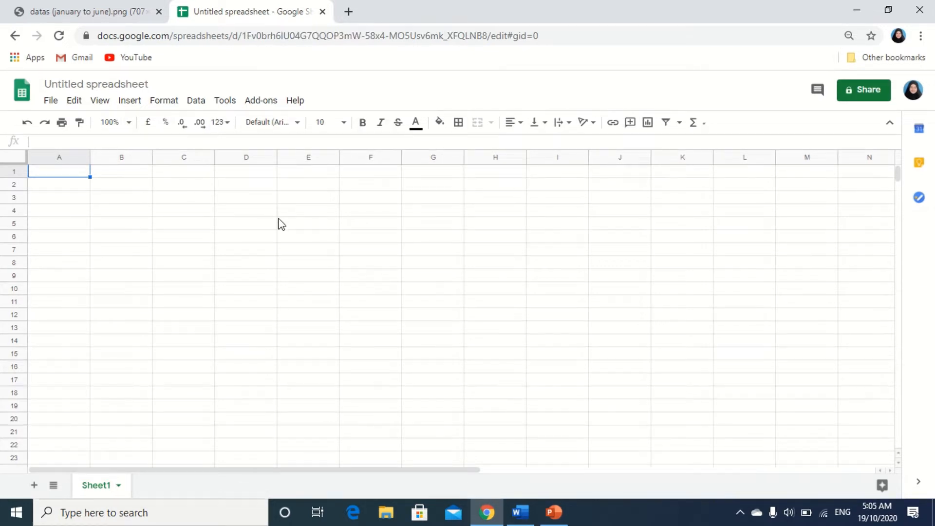
left_click(273, 214)
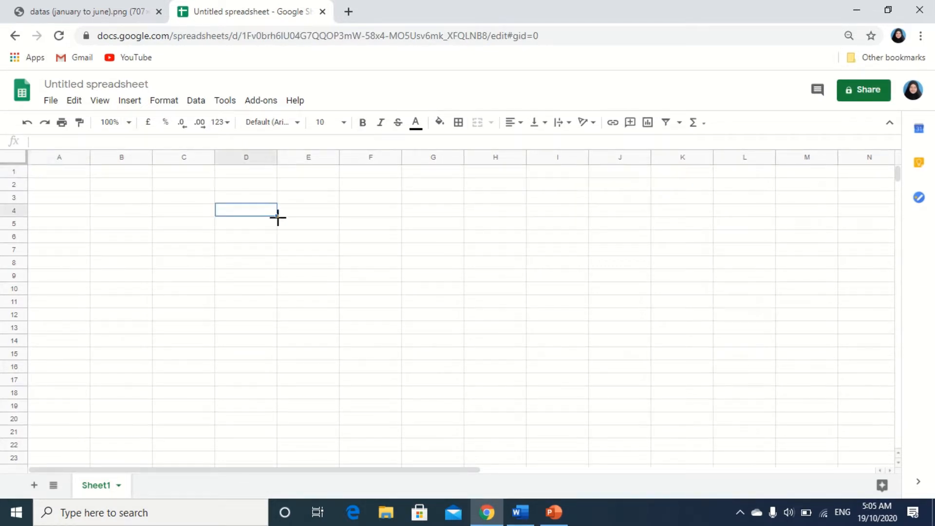
left_click(360, 239)
left_click(475, 263)
left_click(326, 290)
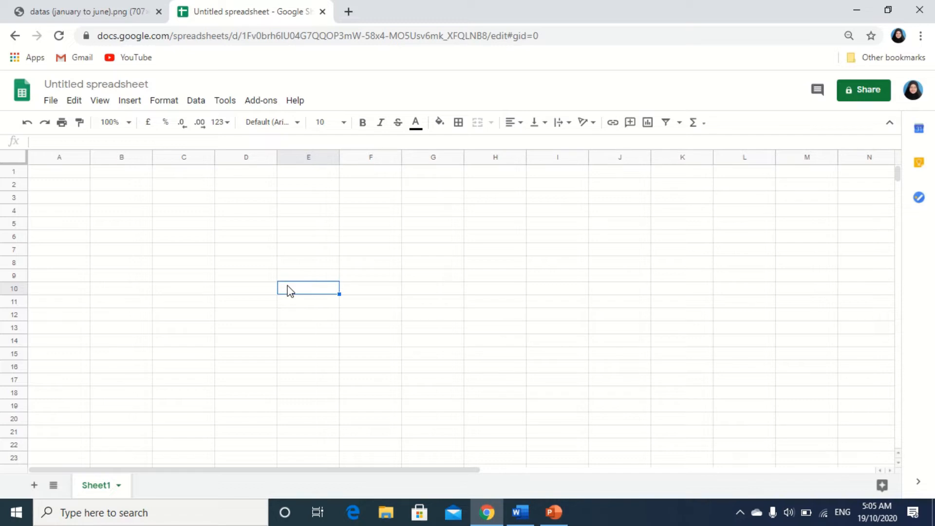
left_click(211, 287)
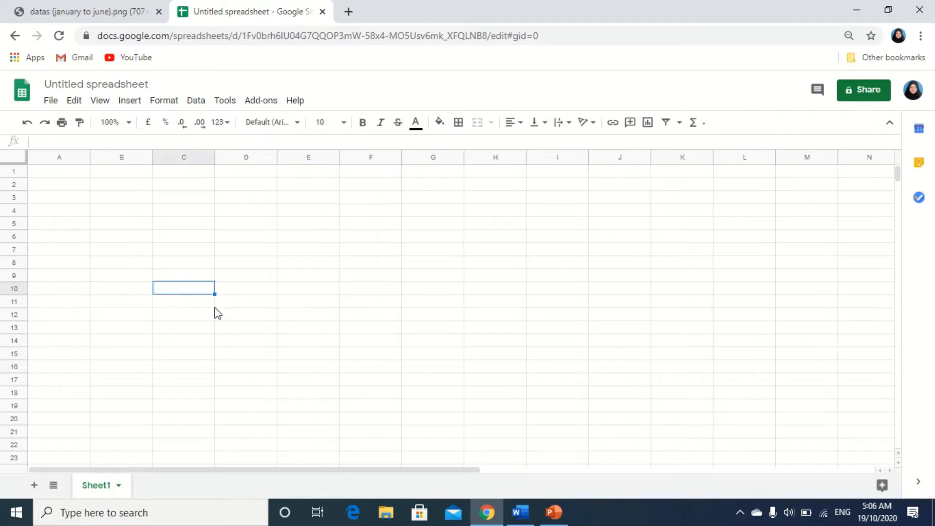
left_click(67, 175)
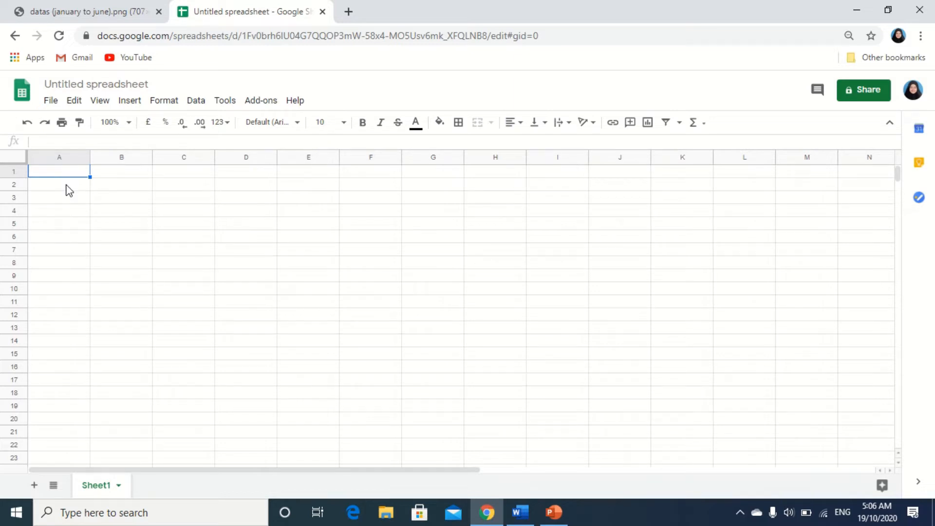
left_click(66, 186)
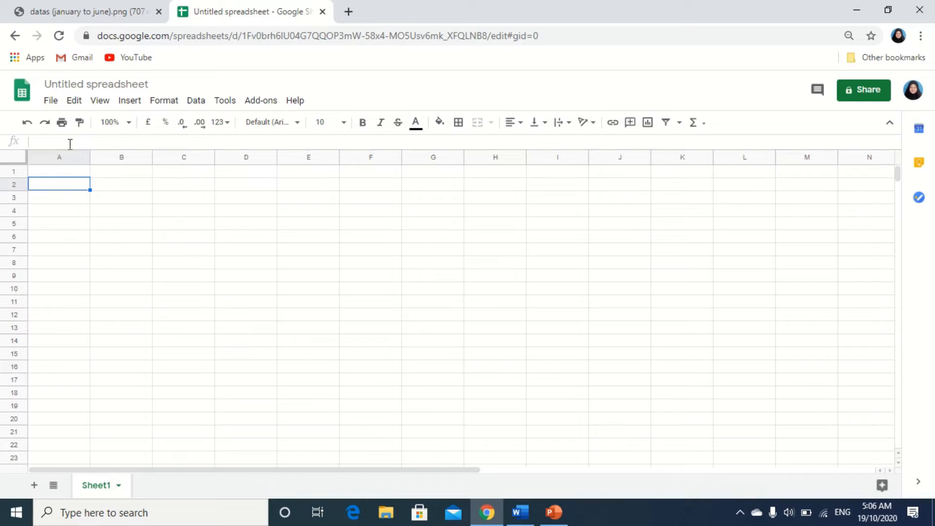
left_click(64, 199)
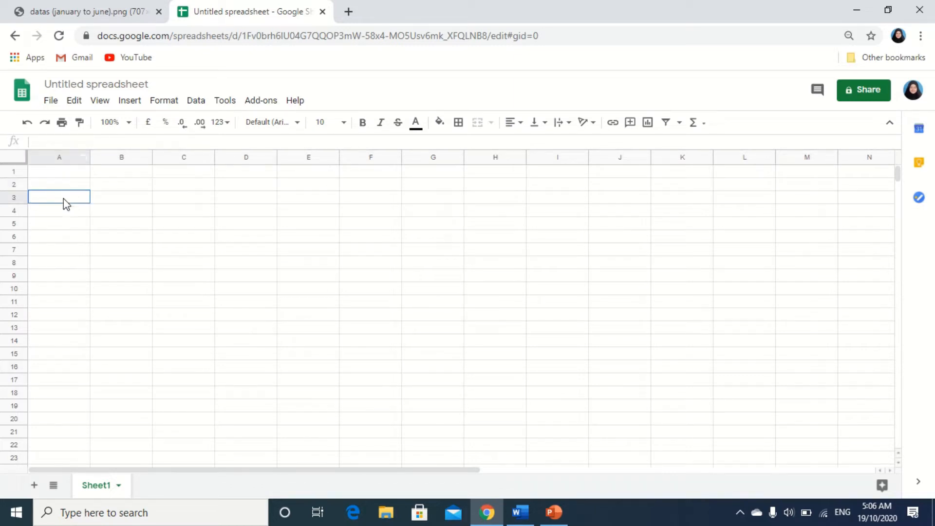
left_click(61, 214)
left_click(60, 237)
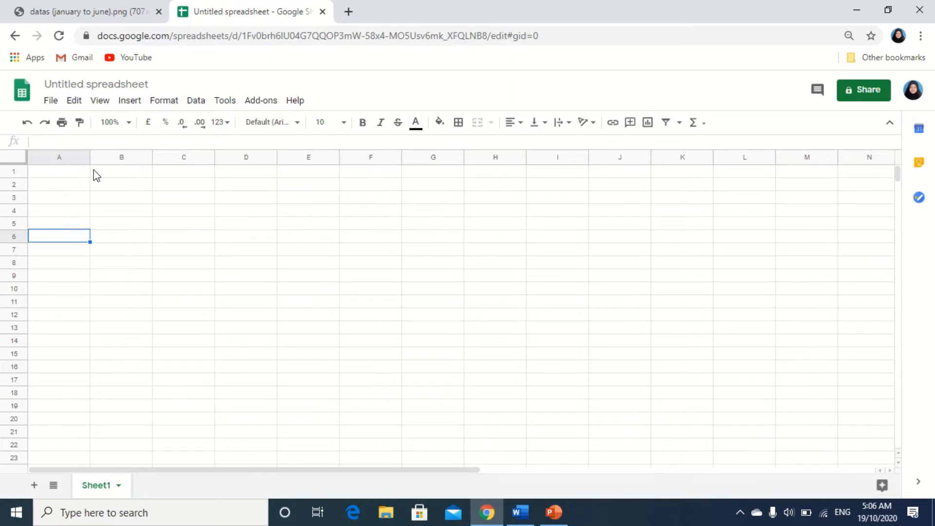
- Rename the untitled spreadsheet as "Dengkil Bookstore Sdn. Bhd."
left_click(137, 84)
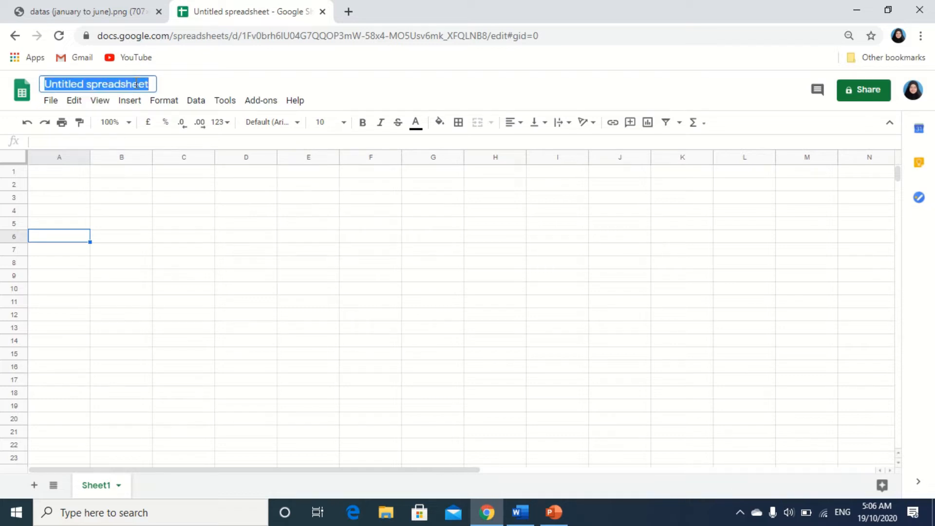
type("De")
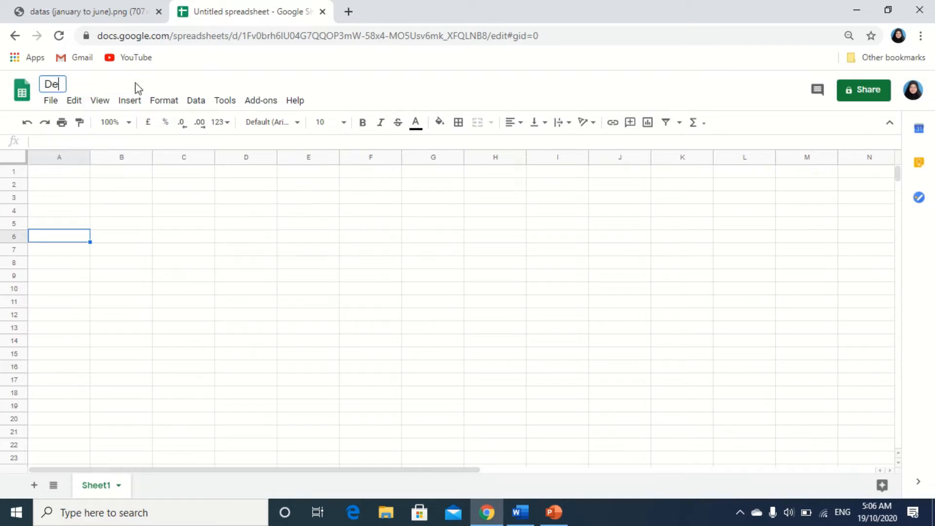
type("ngkil Bo")
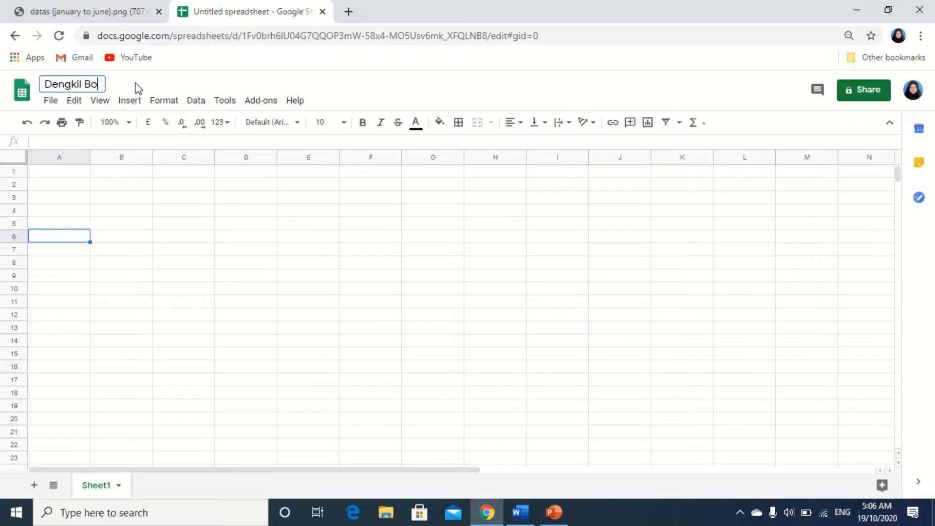
type("okstore Sdn Bh")
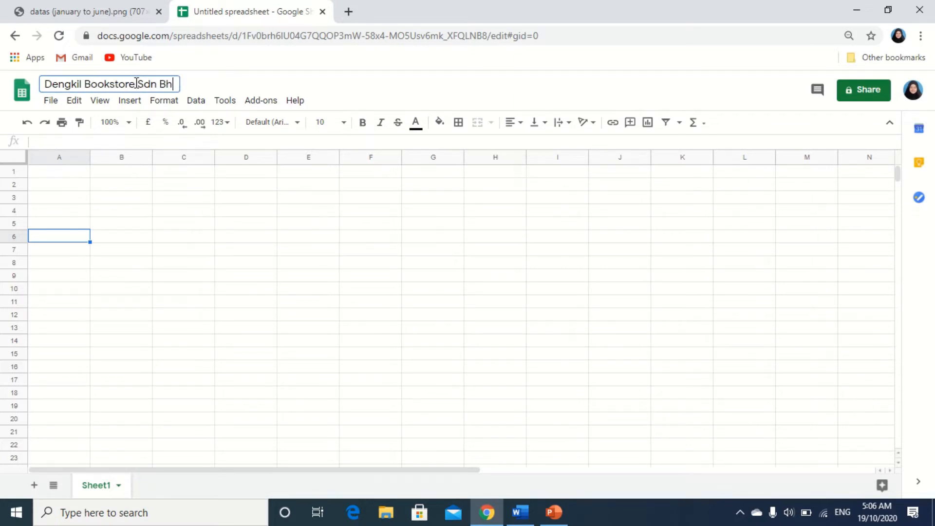
type("d.")
type(".")
key("Return")
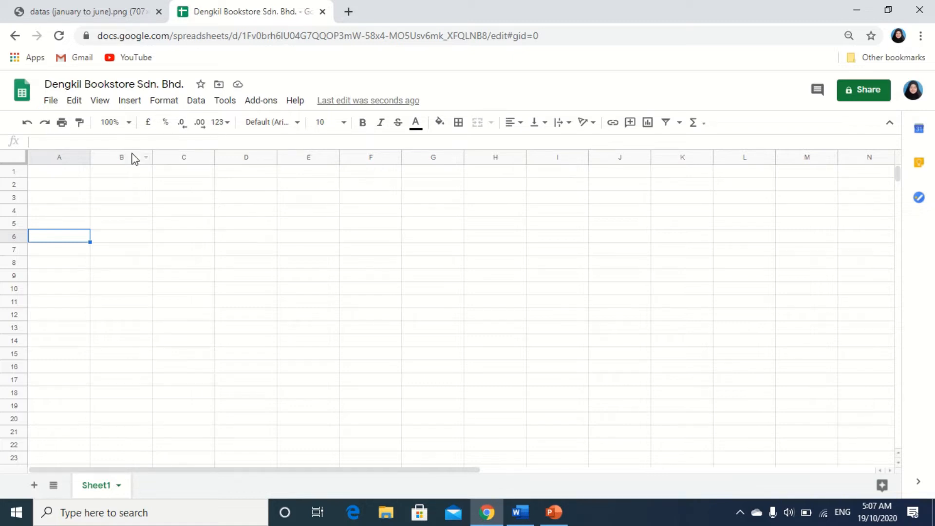
- Merge cells A1 through G1 horizontally into one title cell
left_click(77, 174)
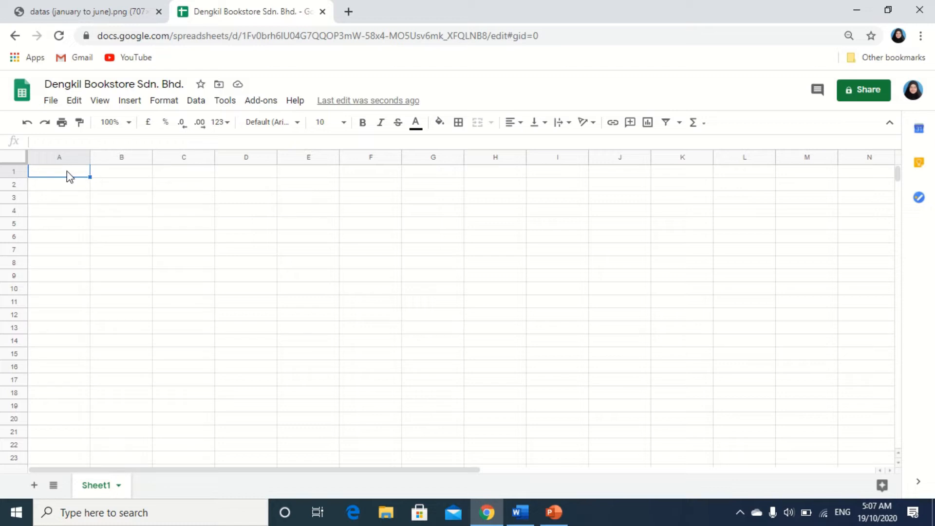
left_click_drag(69, 176, 426, 176)
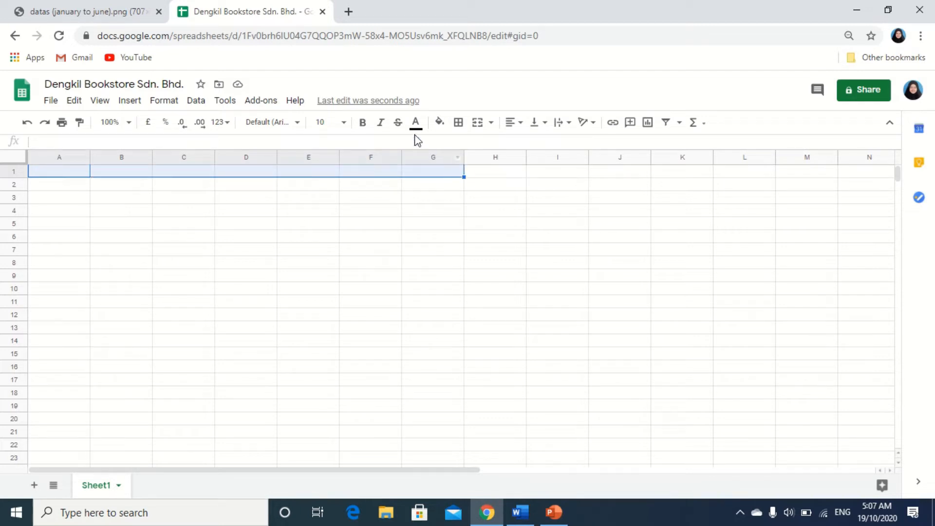
left_click(174, 101)
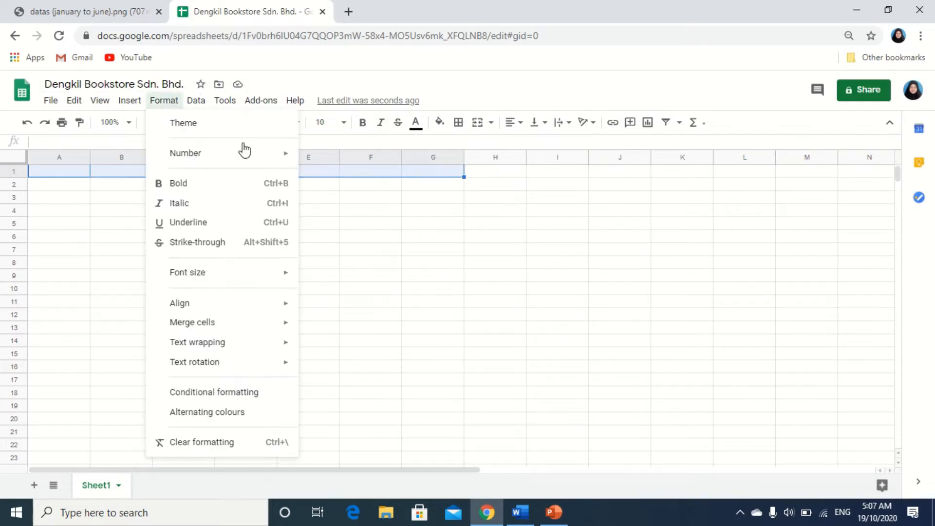
left_click(196, 101)
left_click(163, 100)
mouse_move(235, 330)
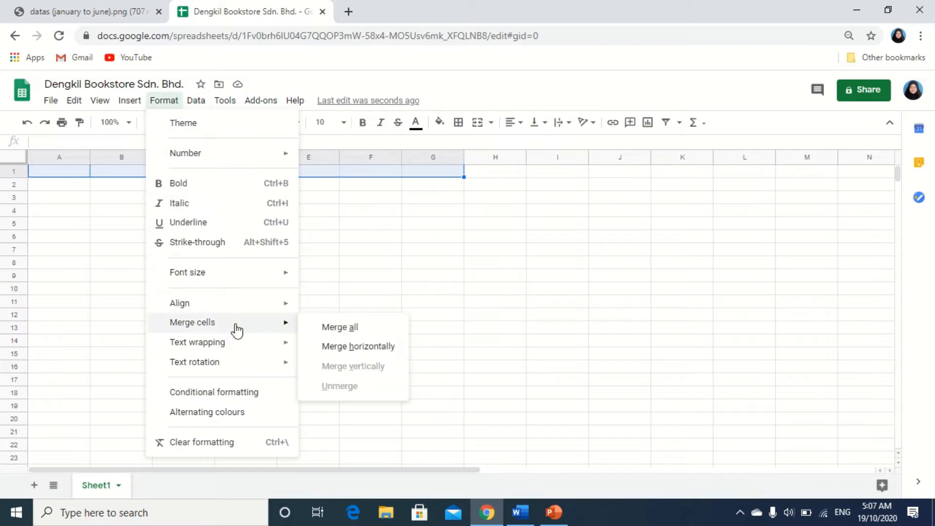
left_click(323, 351)
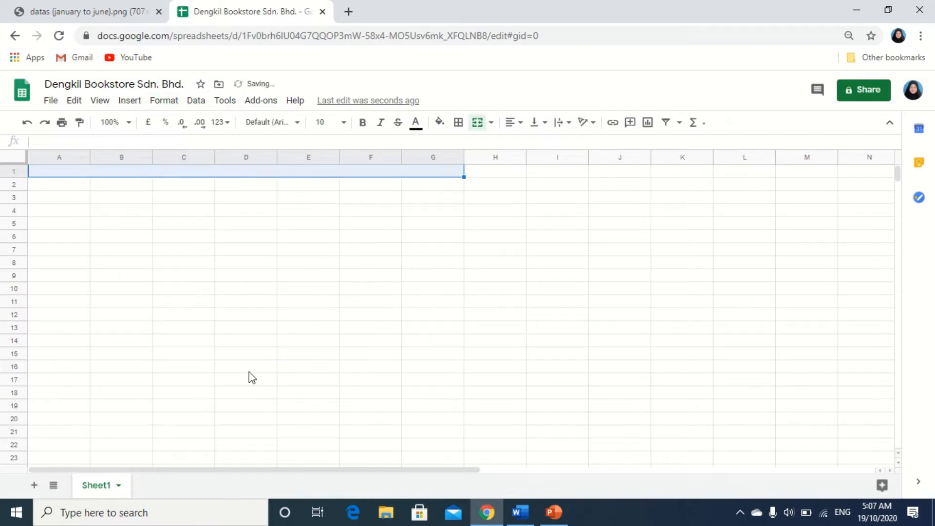
- Enter the title "Dengkil Bookstore Sdn. Bhd." in the merged cell of row 1
double_click(236, 170)
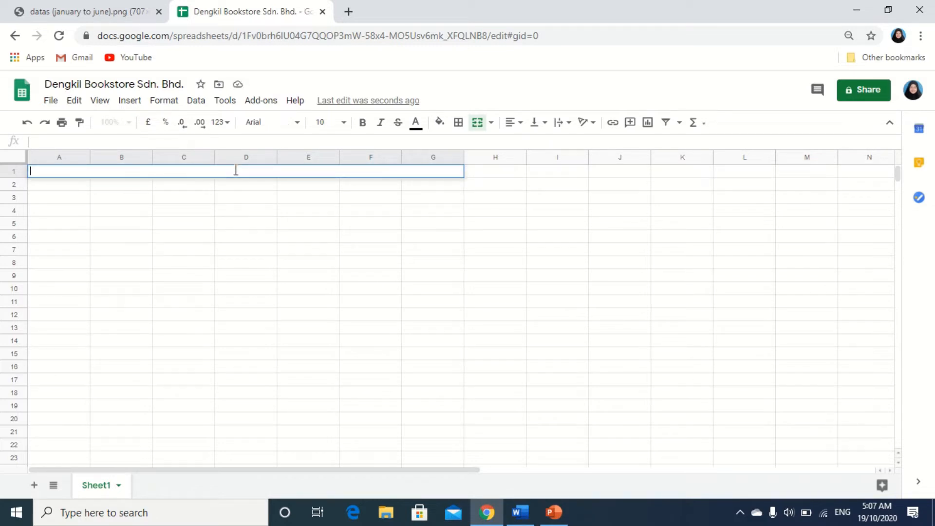
type("Dengkil Bookst")
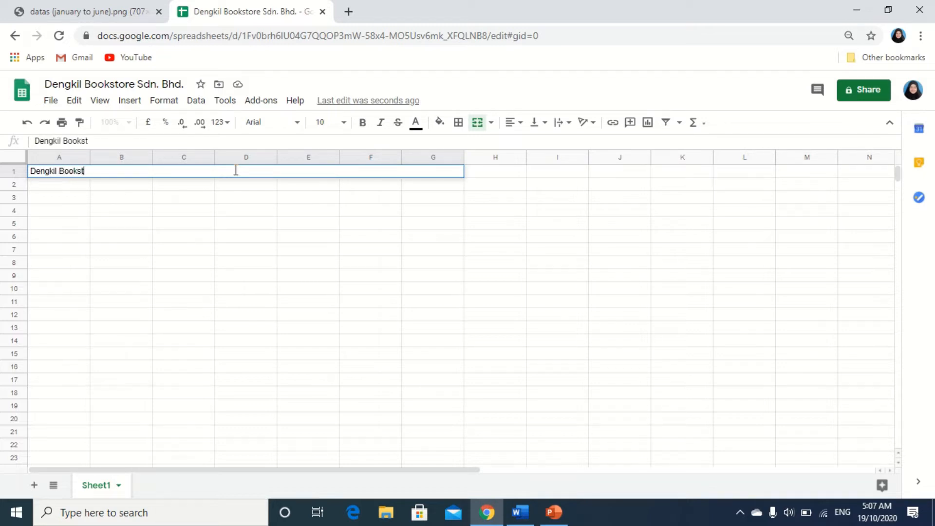
type("ore Sdn. Bhd")
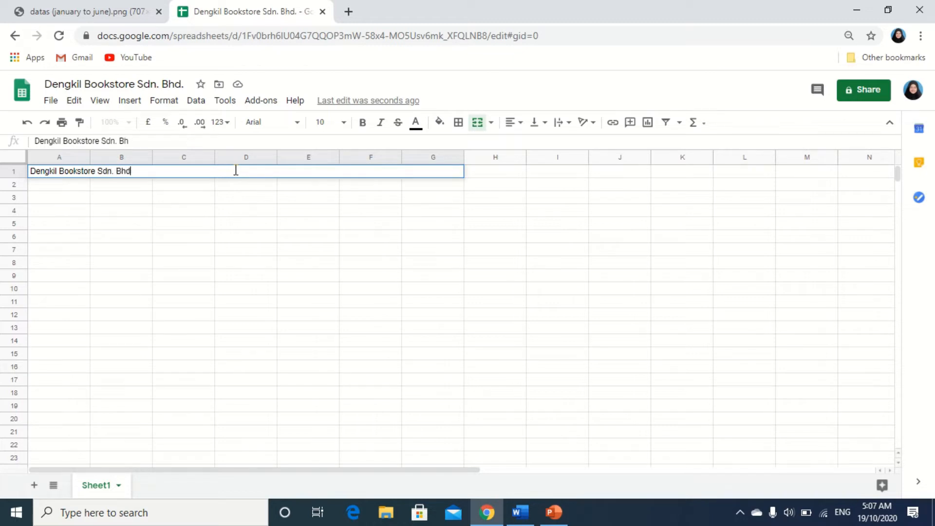
type(".")
key("Return")
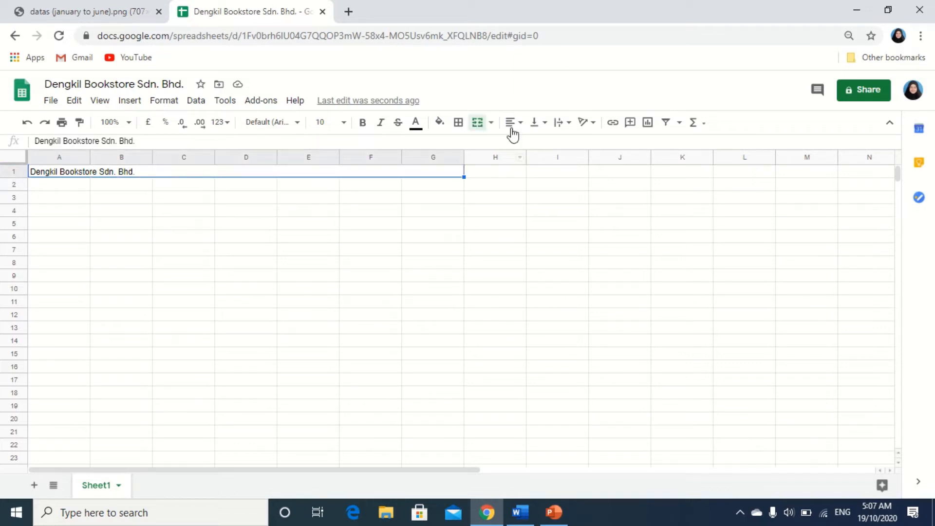
- Format the title in row 1 as centred bold text on a light green fill
left_click(517, 130)
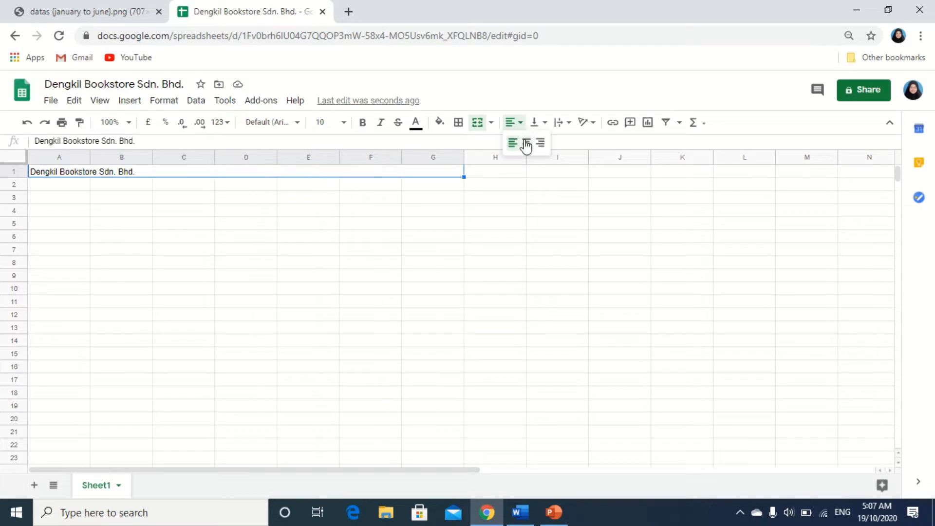
left_click(525, 141)
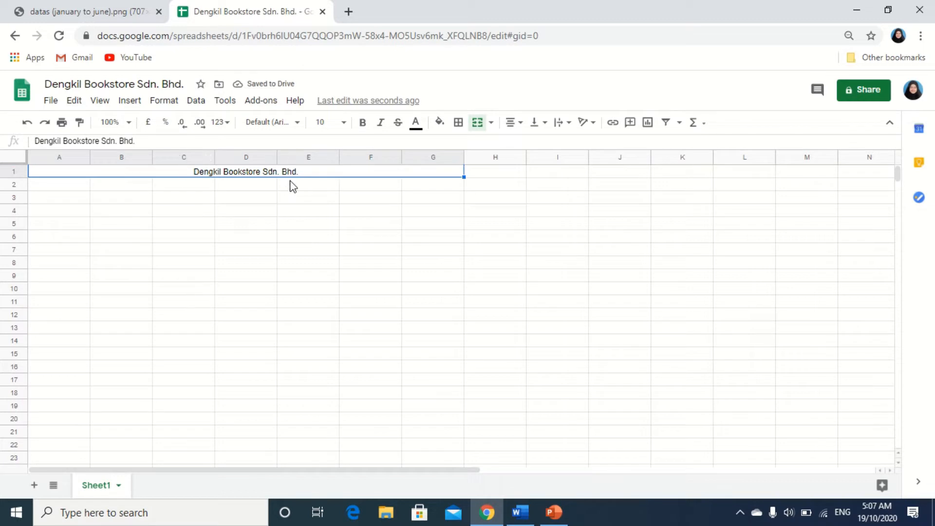
left_click(364, 126)
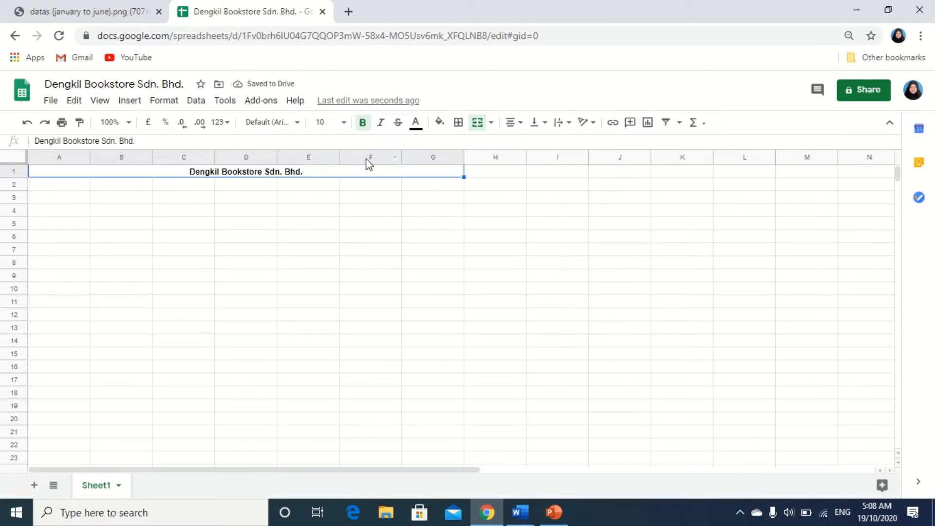
left_click(439, 123)
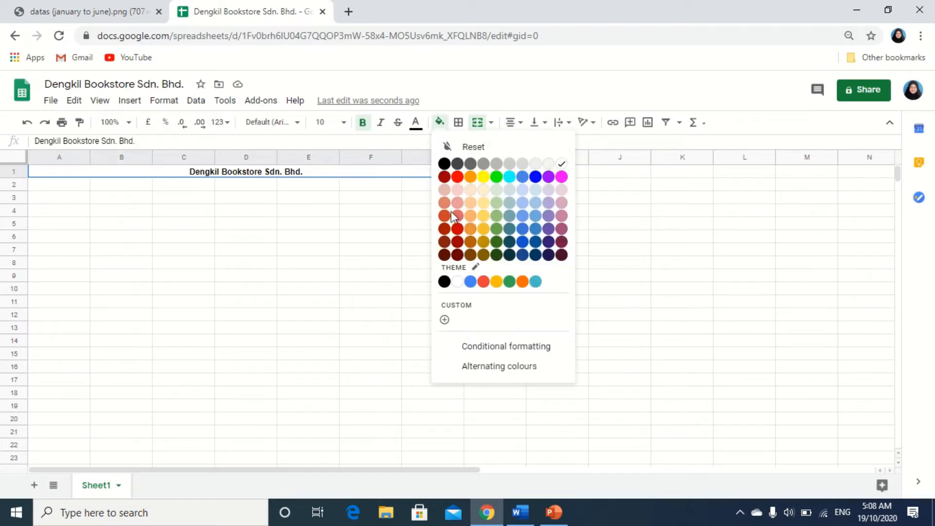
left_click(496, 216)
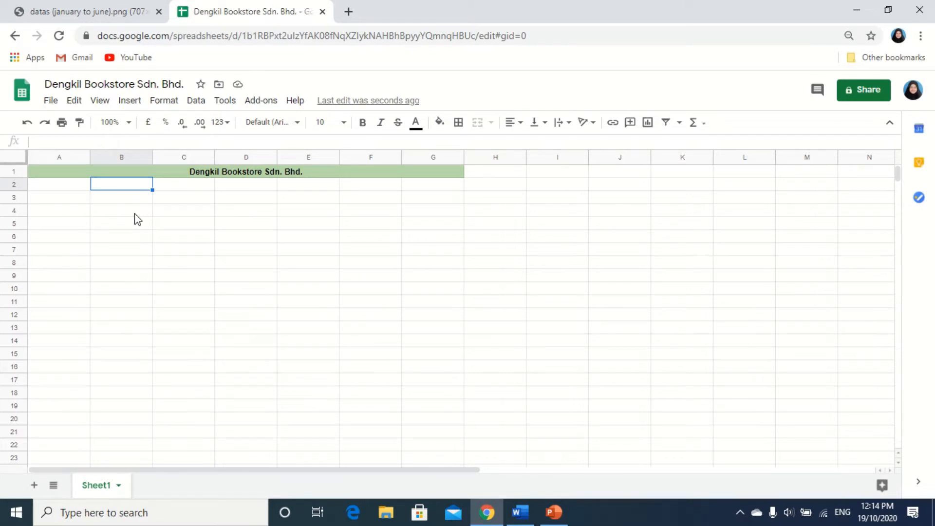
- Enter January in cell B2 and autofill the month series across row 2 to June in G2
double_click(108, 184)
type("Januaru")
key("BackSpace")
type("y")
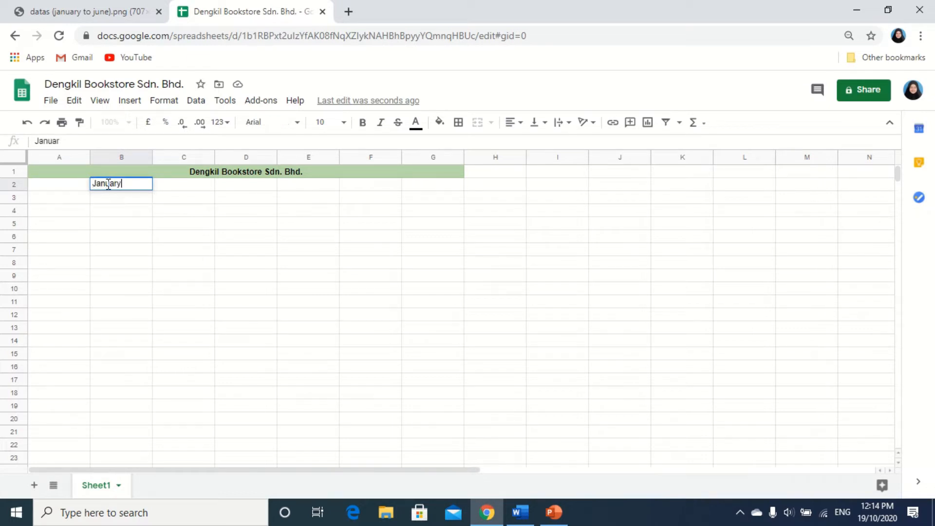
key("Return")
left_click(122, 185)
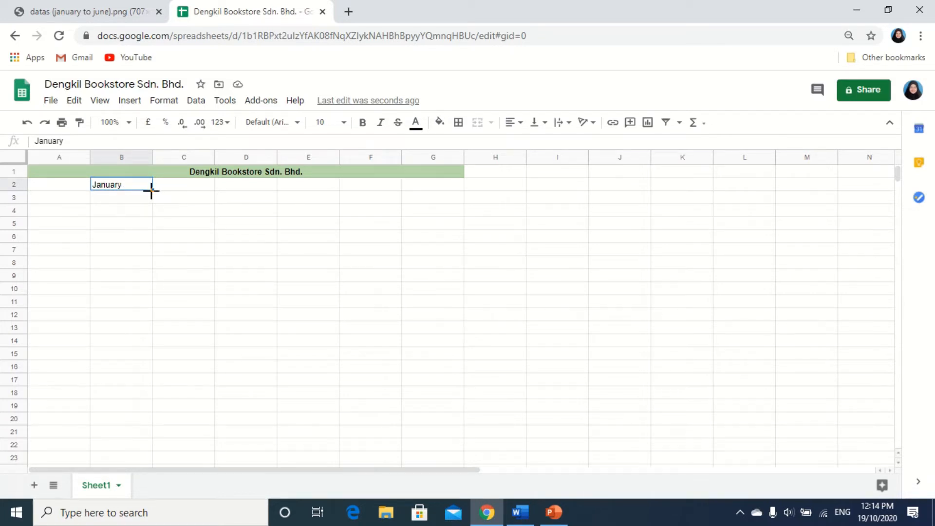
left_click_drag(151, 191, 423, 185)
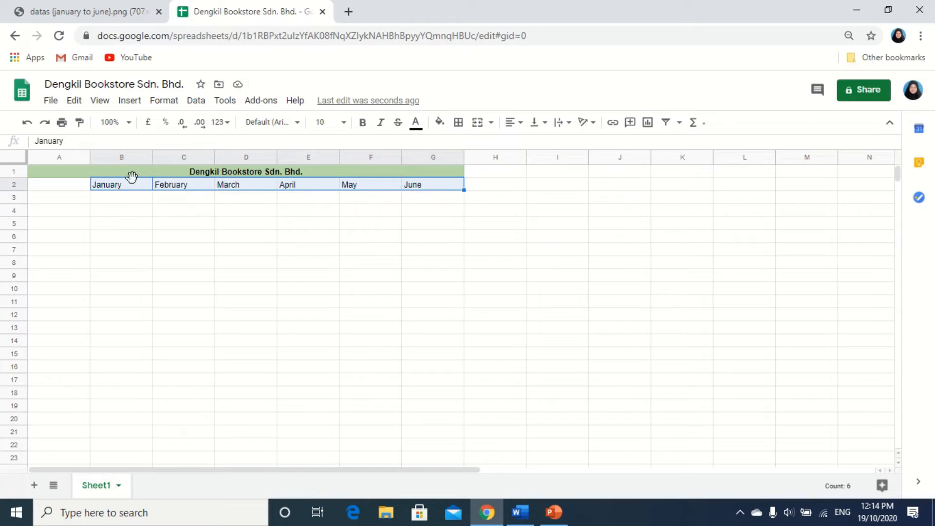
- Label A3 to A9 Notebook, Pens, Pencils, Rulers, Scissors, Manila card and a bold Total items sold per month, and widen column A to fit
double_click(52, 200)
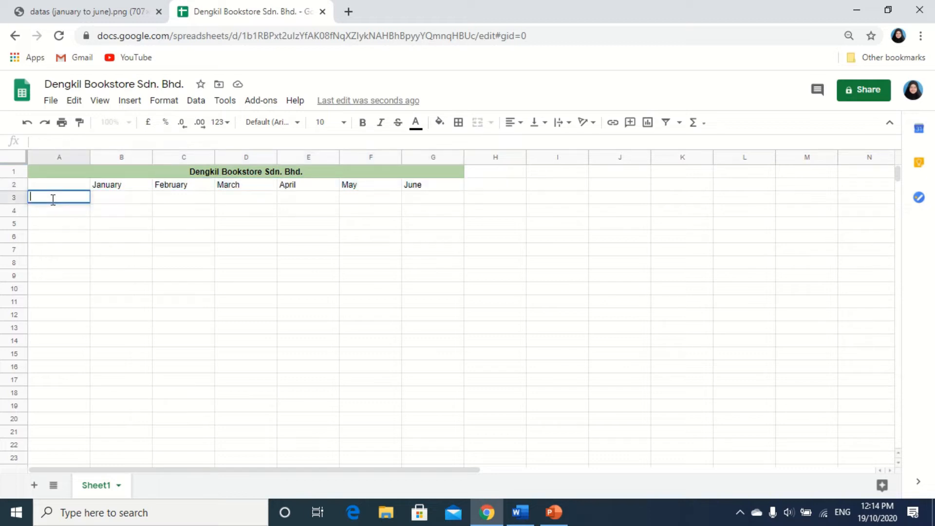
type("Notebook")
key("Return")
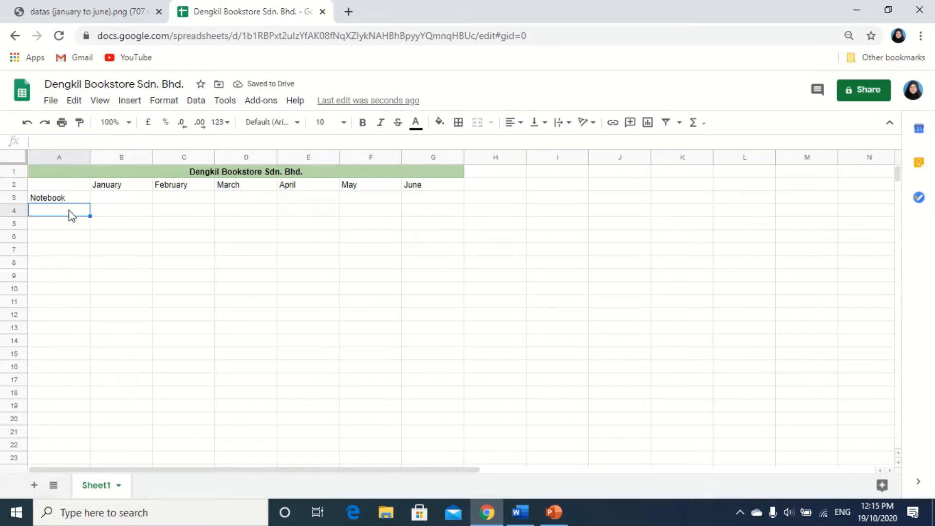
double_click(70, 211)
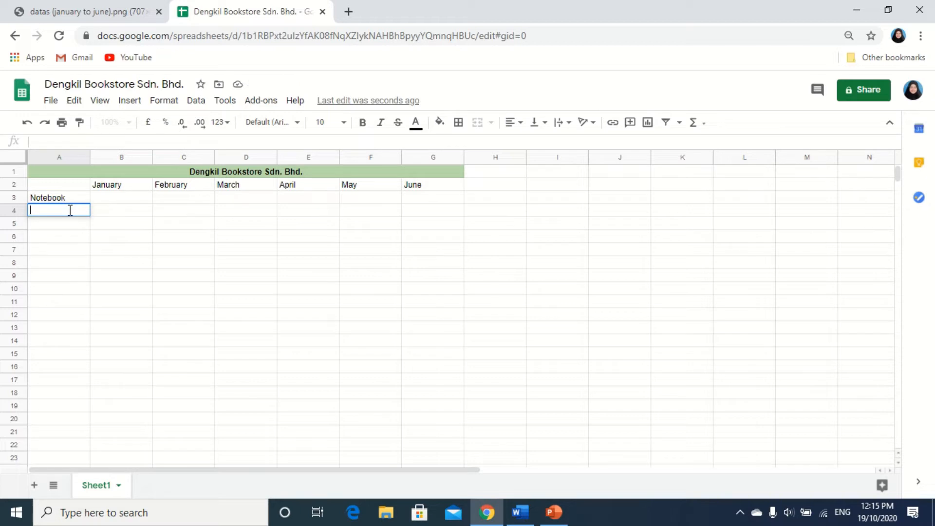
key("Return")
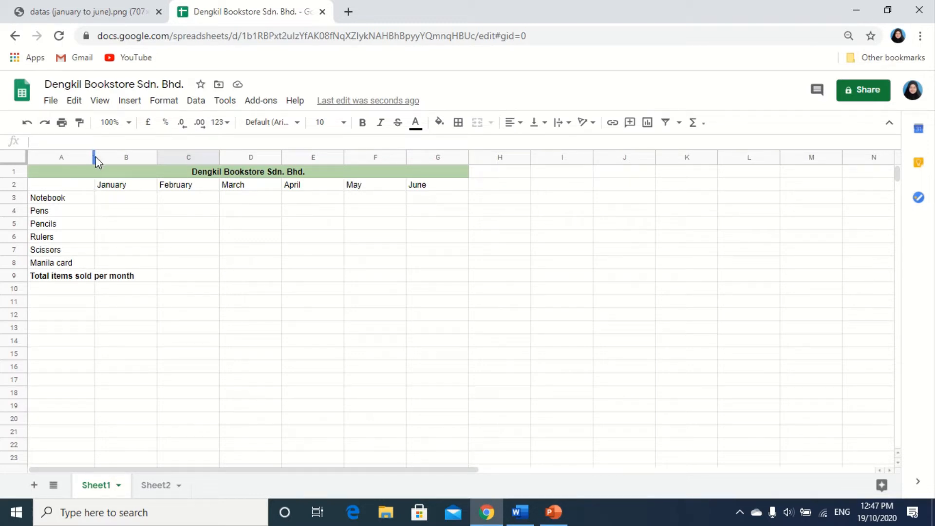
left_click_drag(94, 156, 139, 177)
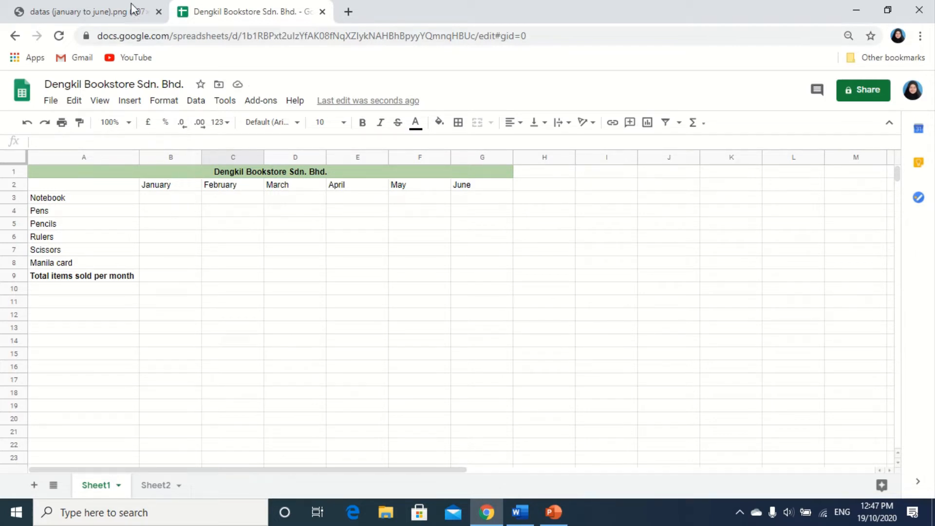
- Check the reference image of January to June data and rename Sheet1 as "Dengkil bookstore" in the spreadsheet
left_click(110, 10)
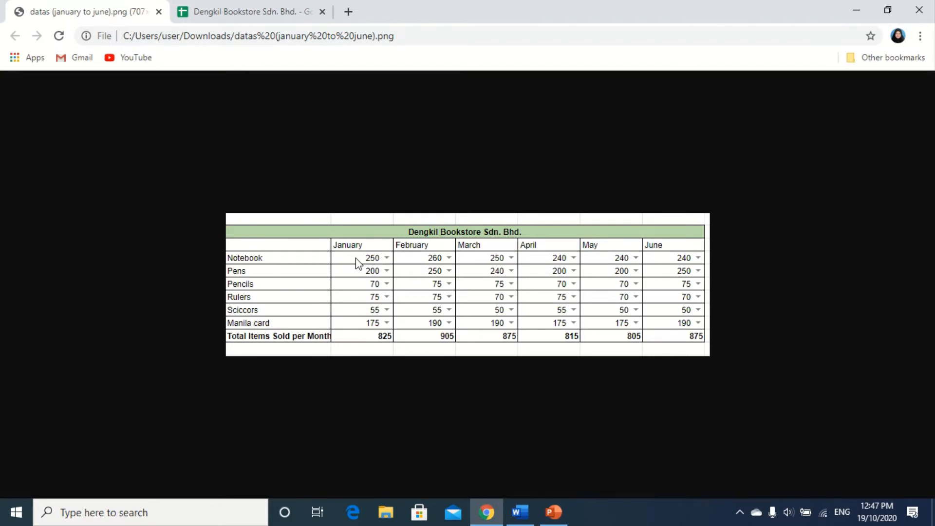
left_click(246, 7)
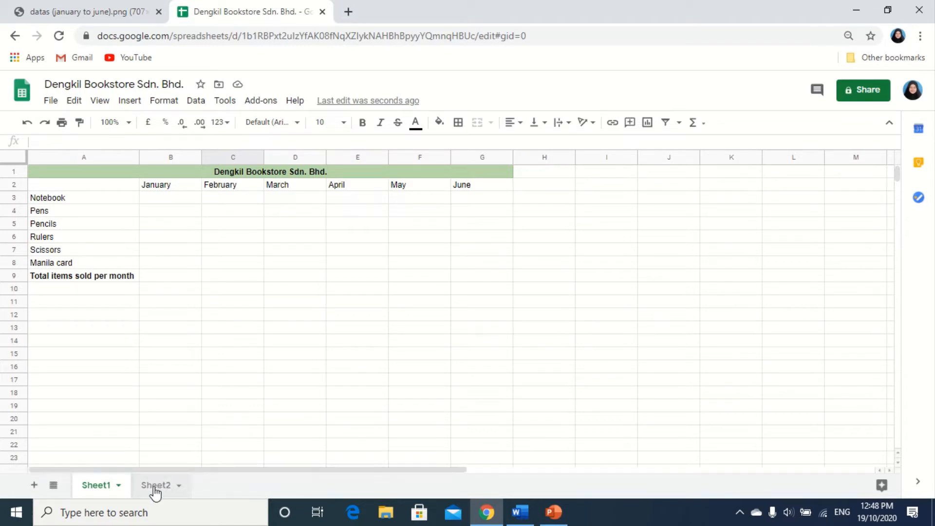
double_click(99, 486)
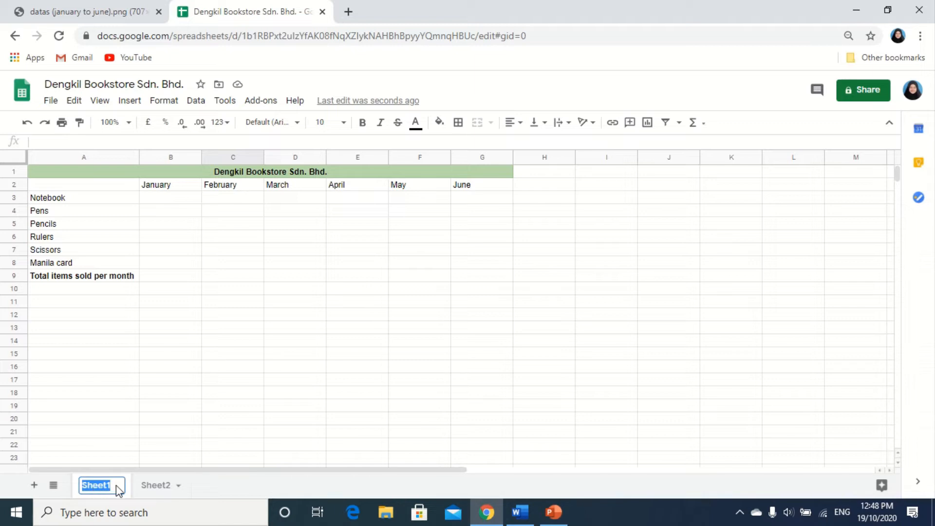
type("Deng")
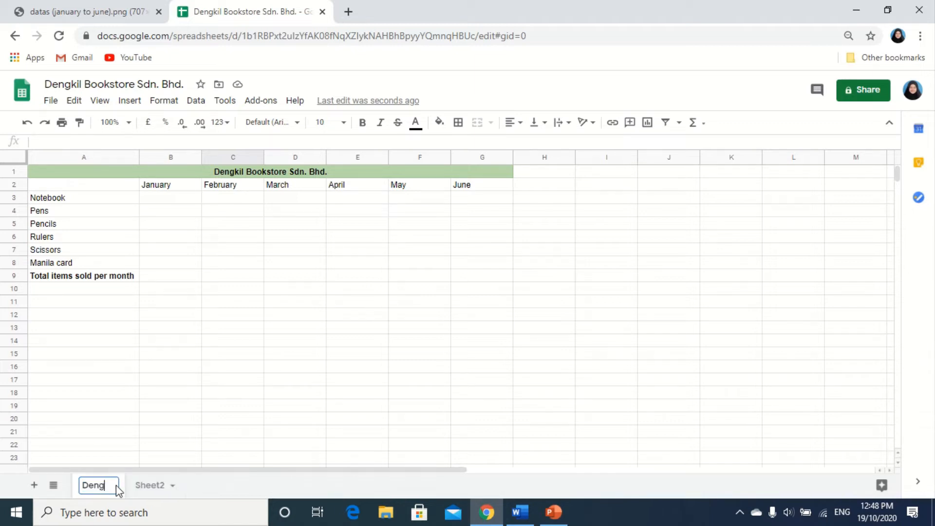
type("kil bookstore")
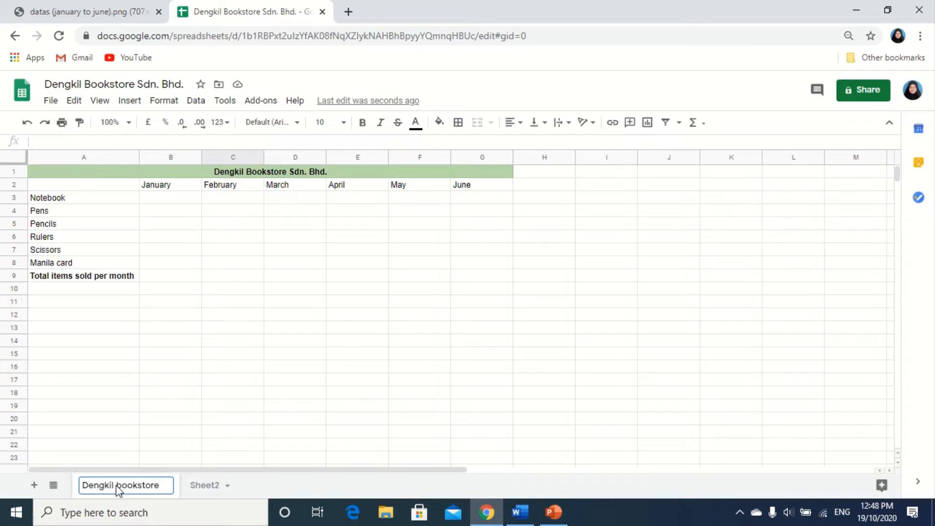
key("Return")
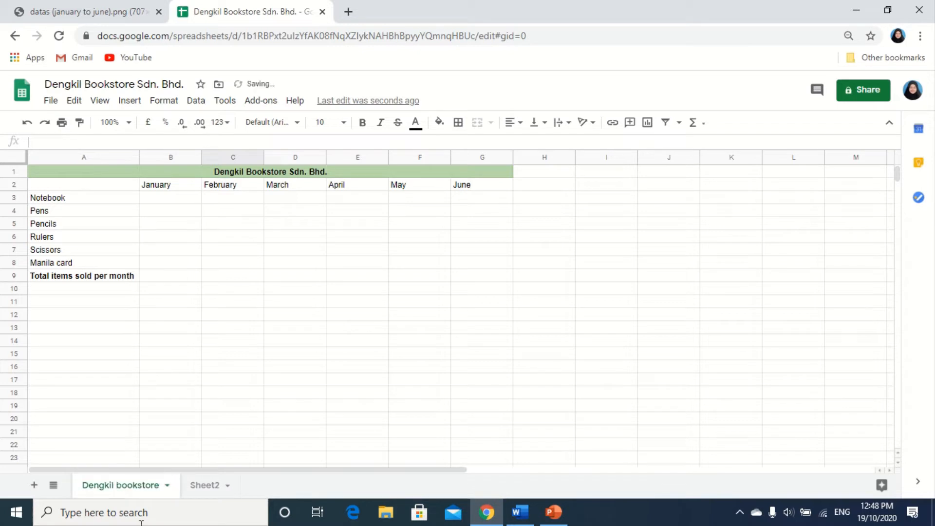
- Rename Sheet2, which holds the item quantity lists, as "number of items"
left_click(200, 486)
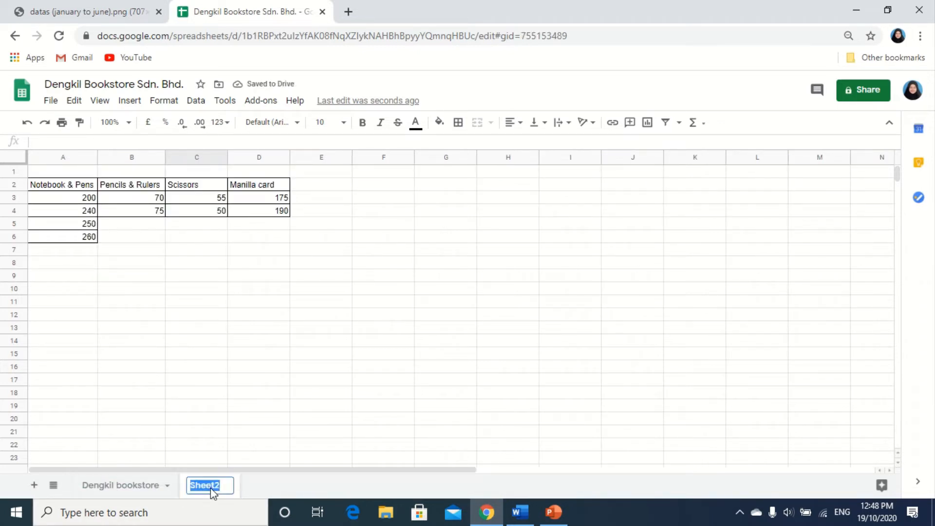
type("number ")
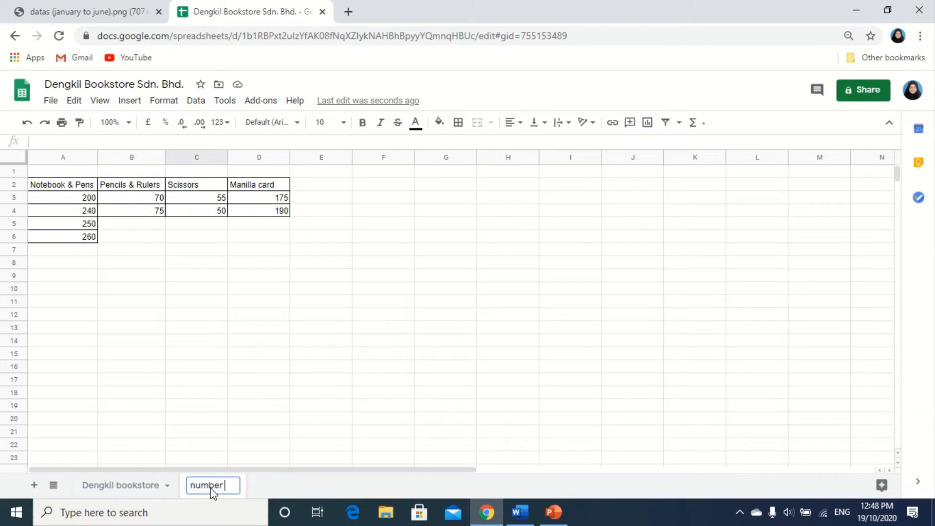
type("of items")
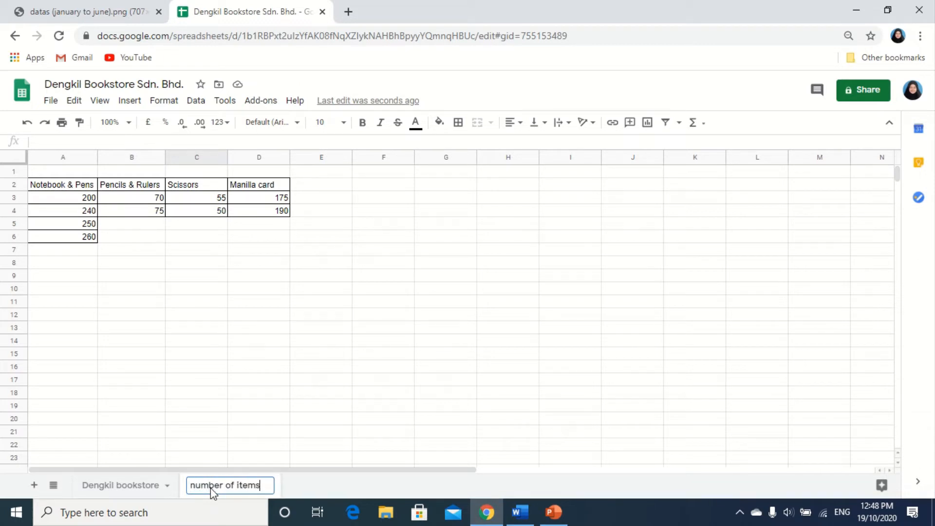
key("Return")
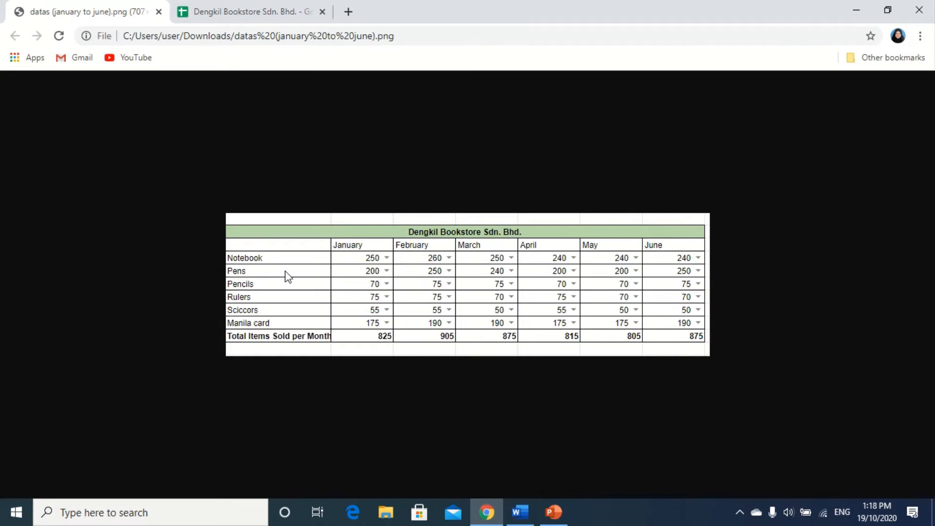
- Compare the quantity lists on the number of items sheet with the values in the reference image
left_click(272, 12)
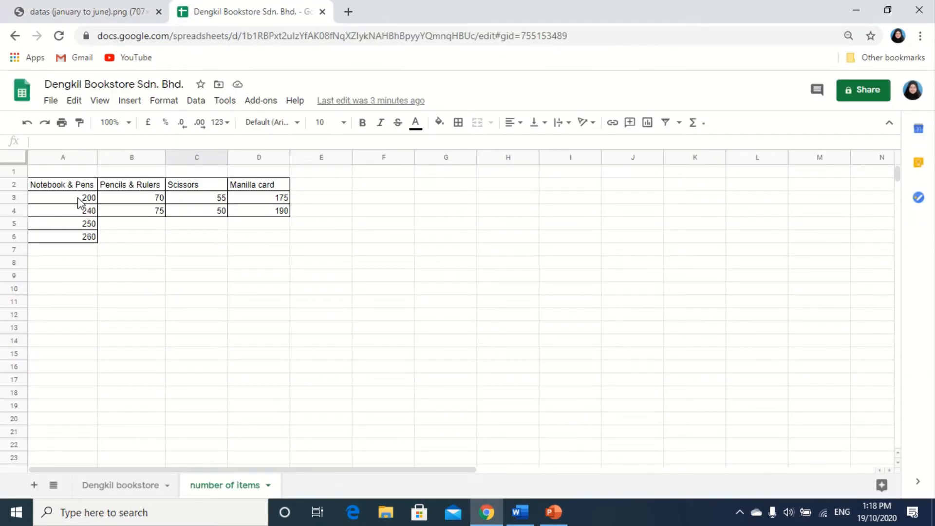
left_click(140, 7)
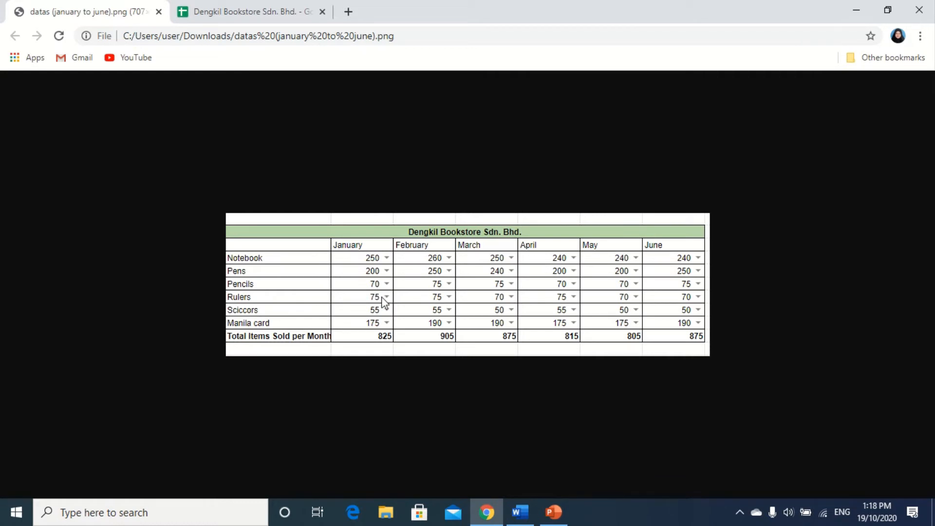
key("ctrl+Tab")
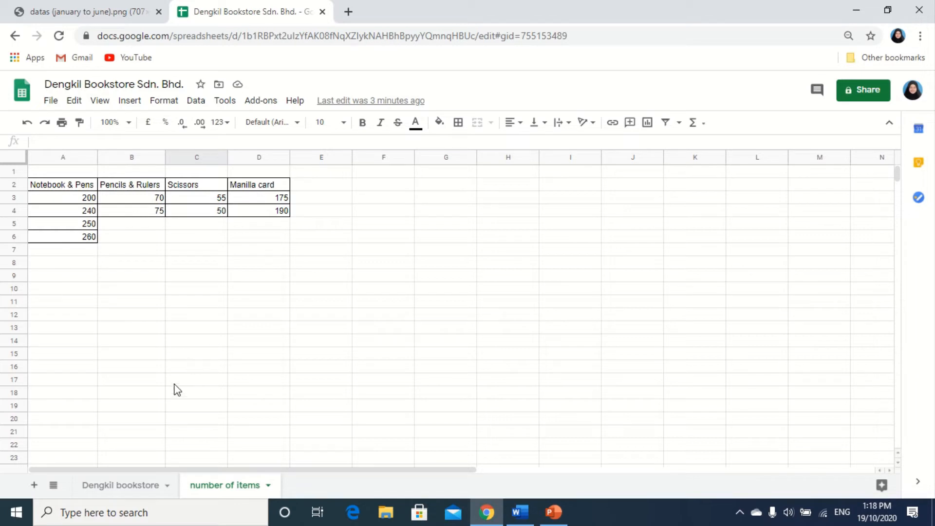
- Open data validation for the Notebook and Pens cells B3:G4 on the Dengkil bookstore sheet and check its cell range
left_click(124, 485)
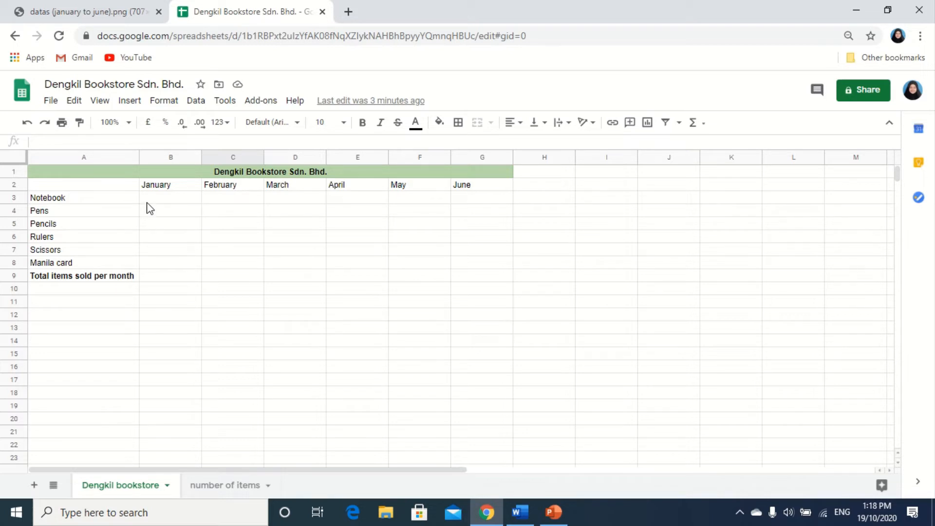
left_click_drag(145, 201, 479, 215)
left_click(197, 101)
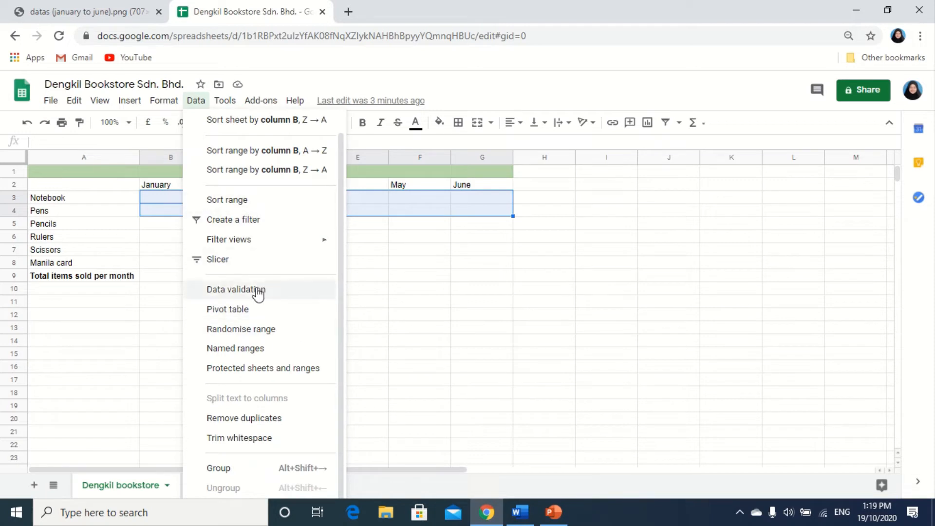
left_click(258, 291)
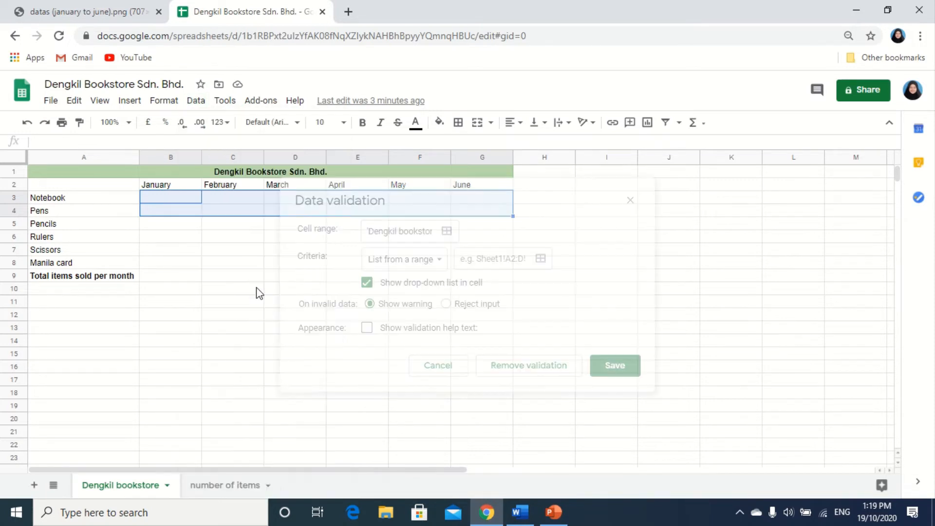
left_click(419, 232)
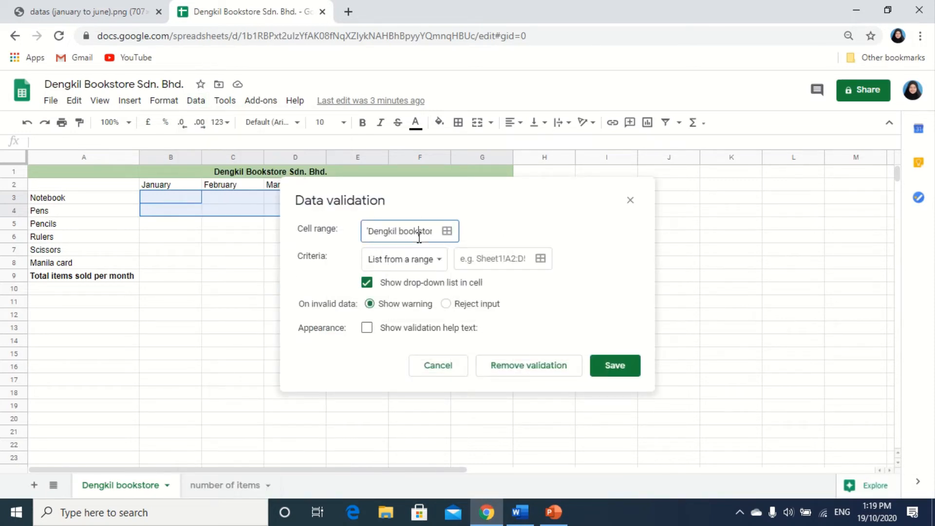
key("Right")
key("Right")
key("Right")
key("Right")
key("Right")
key("Right")
key("Right")
key("Right")
left_click_drag(463, 196, 451, 240)
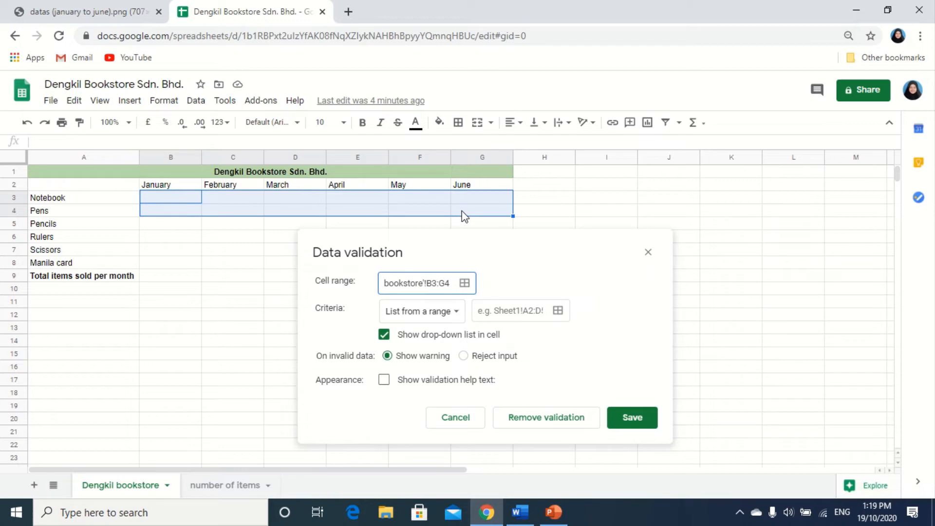
- Set the validation criteria to List from a range using 'number of items'!A3:A6, save it, and return to the Dengkil bookstore sheet
left_click(419, 314)
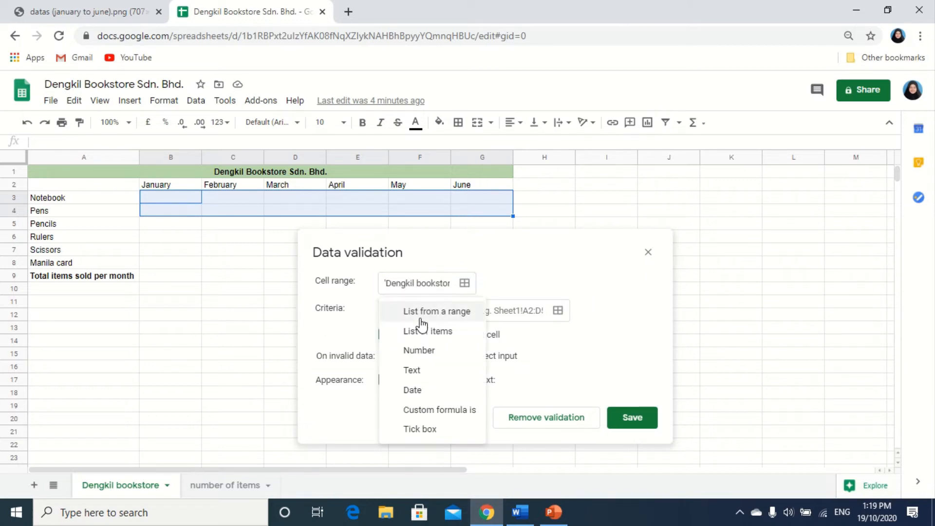
left_click(437, 316)
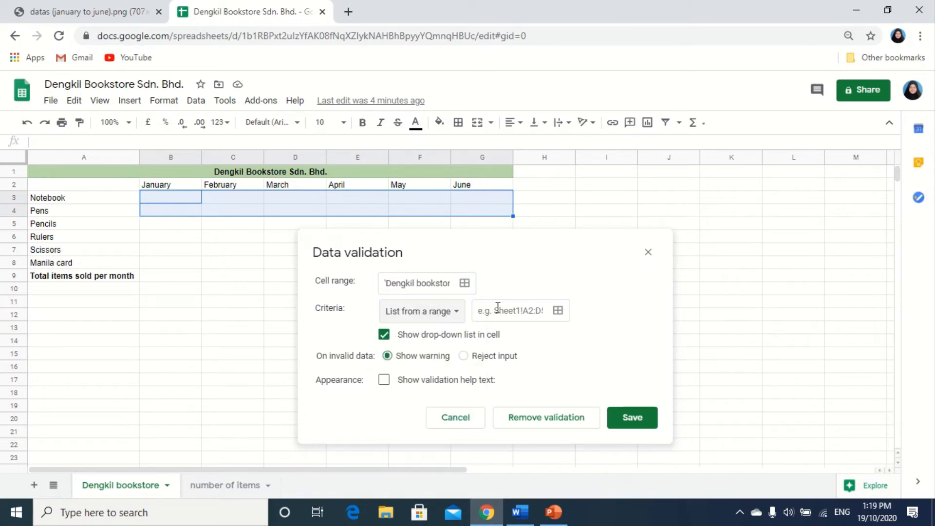
left_click(559, 311)
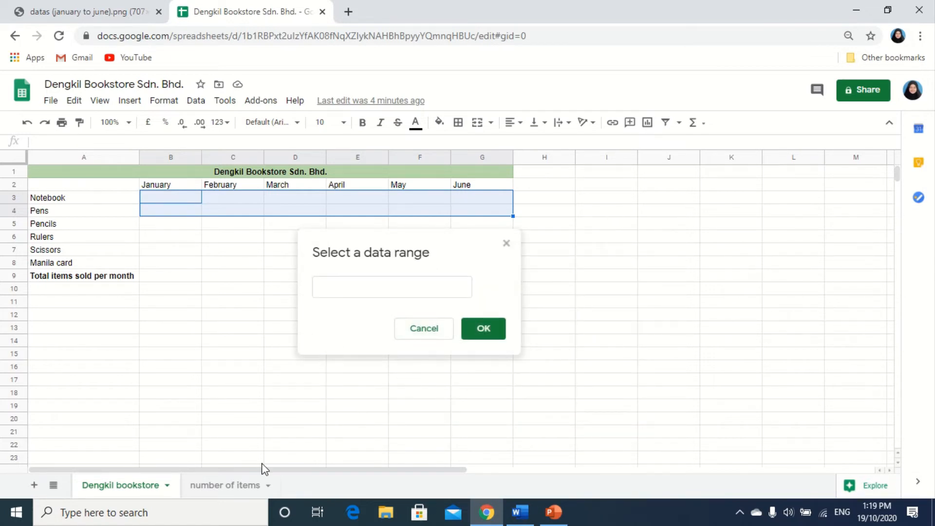
left_click(244, 479)
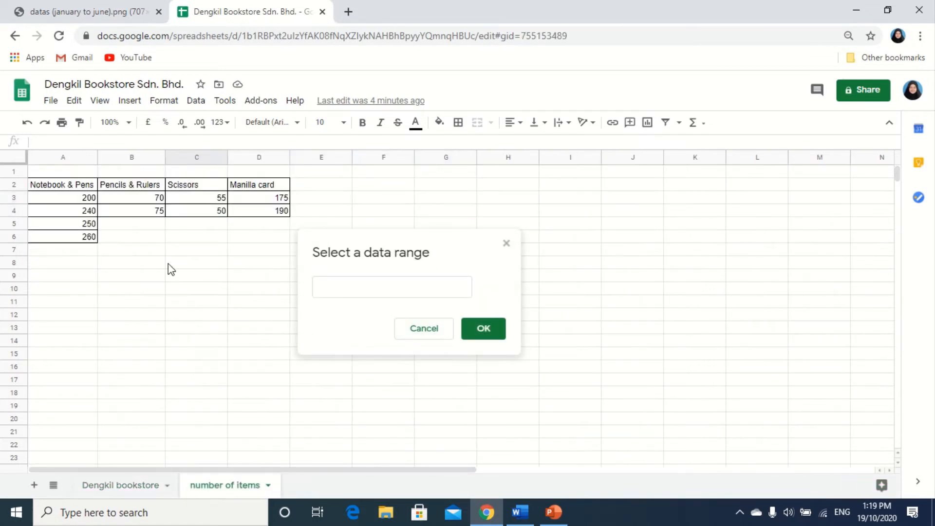
left_click_drag(62, 199, 84, 243)
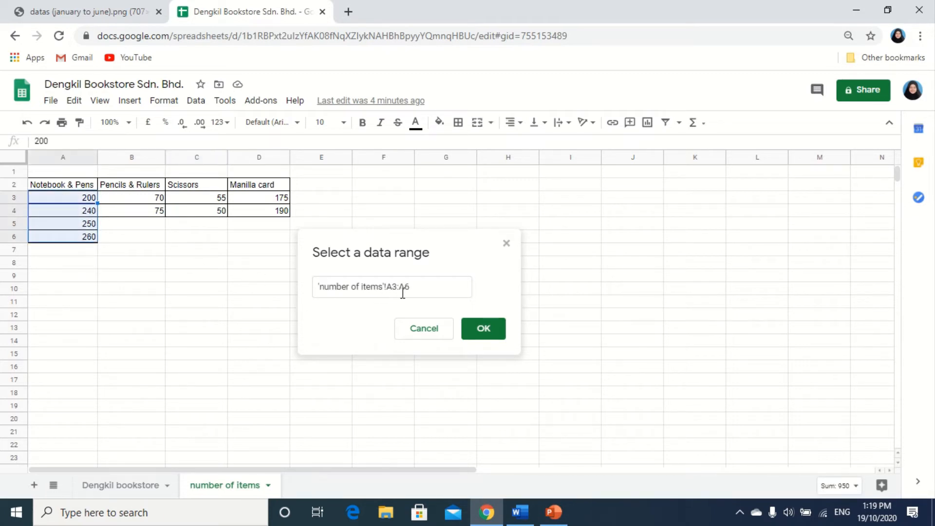
left_click(478, 334)
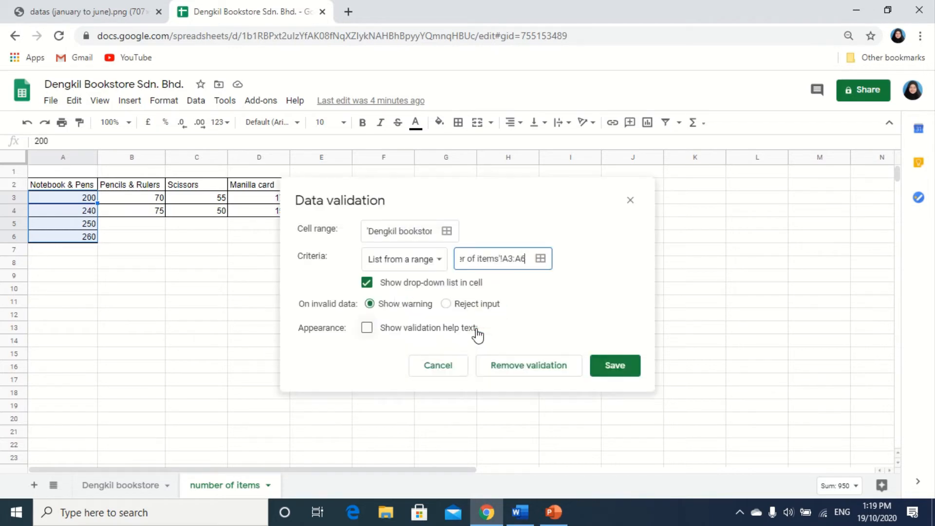
left_click(601, 372)
left_click(137, 485)
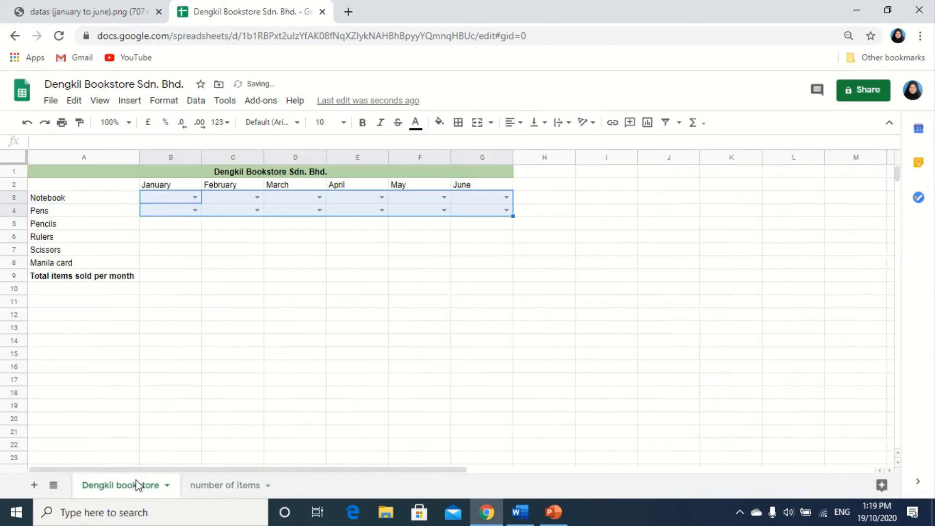
- Fill the Notebook drop-downs from the reference image: 250 for January, 260 for February and 250 for March
left_click(195, 195)
left_click(98, 12)
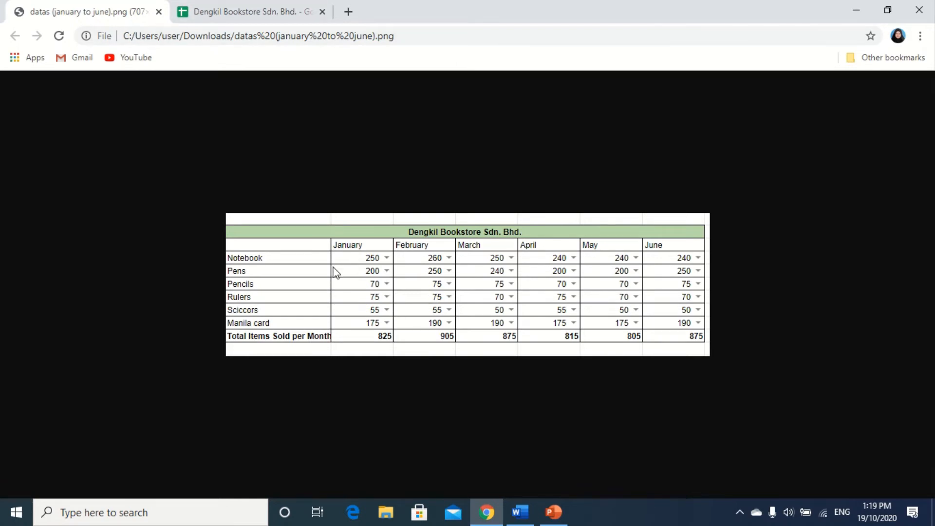
left_click(228, 5)
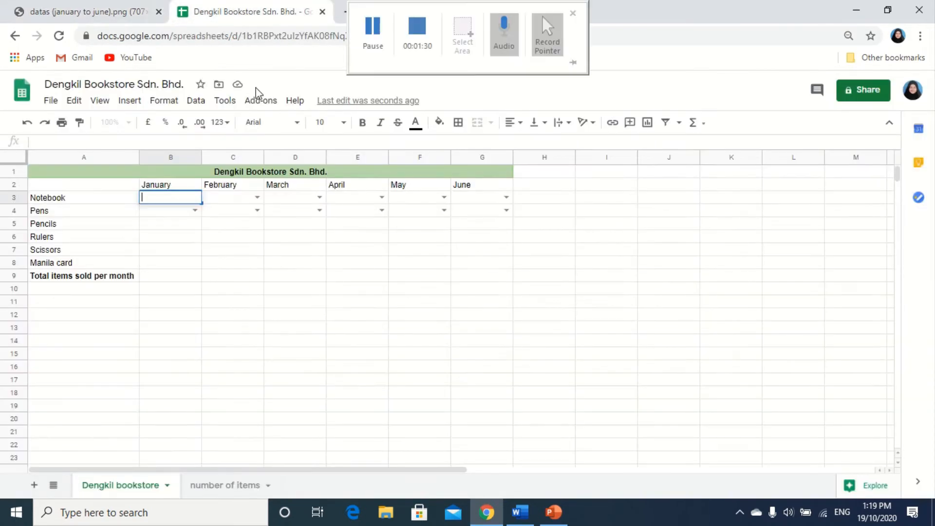
left_click(204, 200)
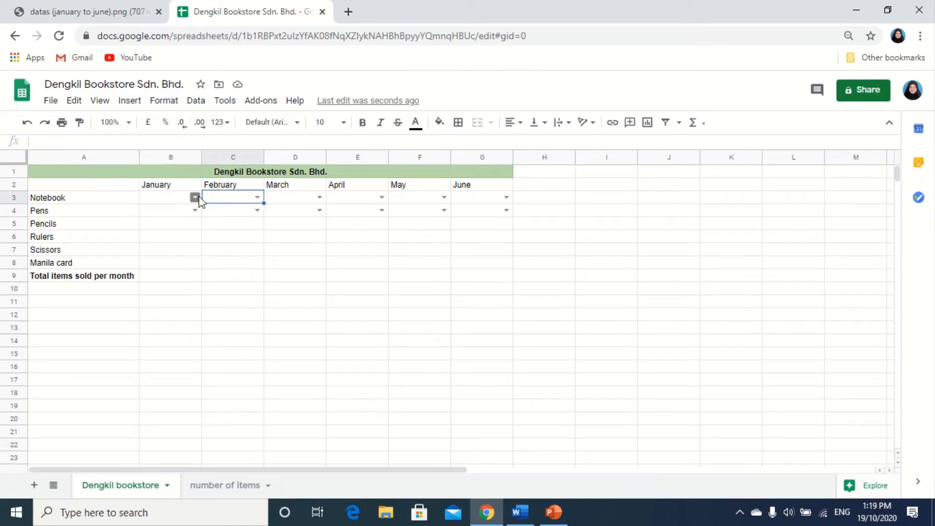
left_click(195, 198)
left_click(183, 243)
left_click(257, 199)
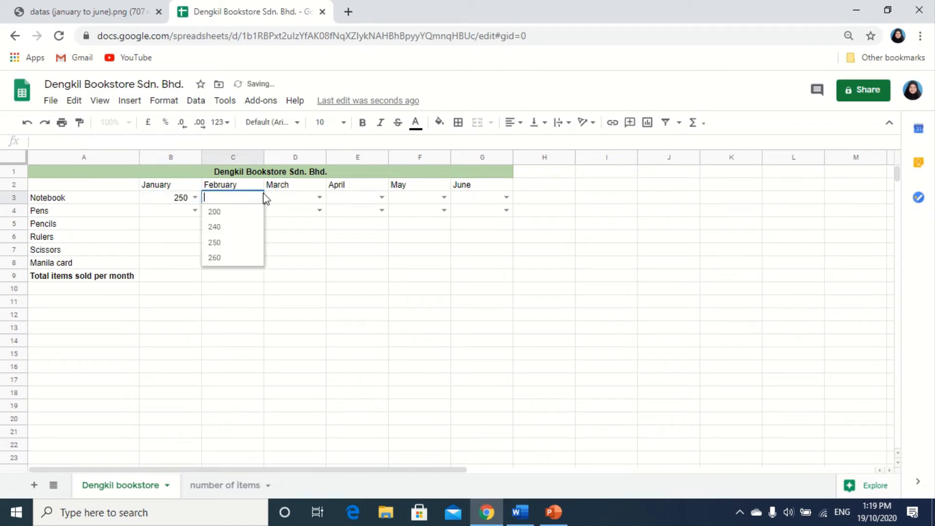
left_click(239, 258)
left_click(319, 198)
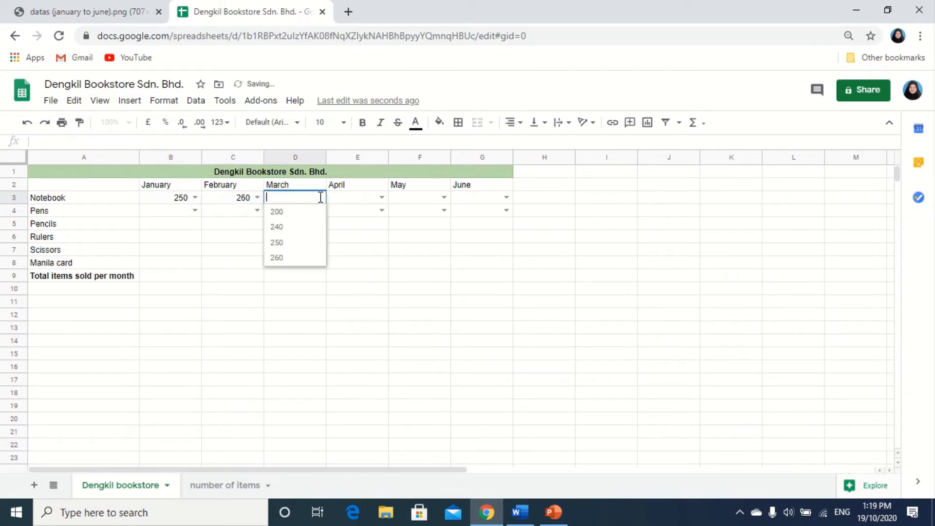
left_click(303, 243)
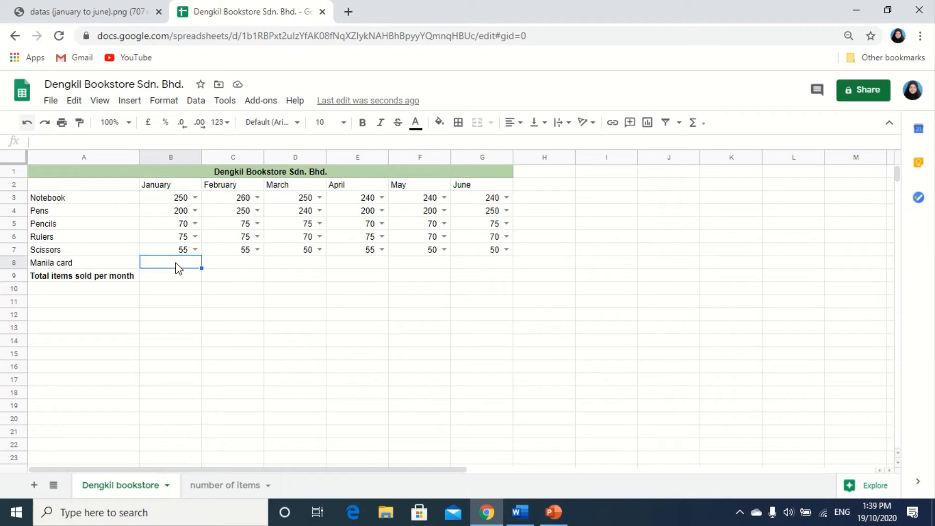
- Open data validation for the Manila card cells B8:G8 on the Dengkil bookstore sheet and check its cell range
left_click_drag(175, 262, 478, 265)
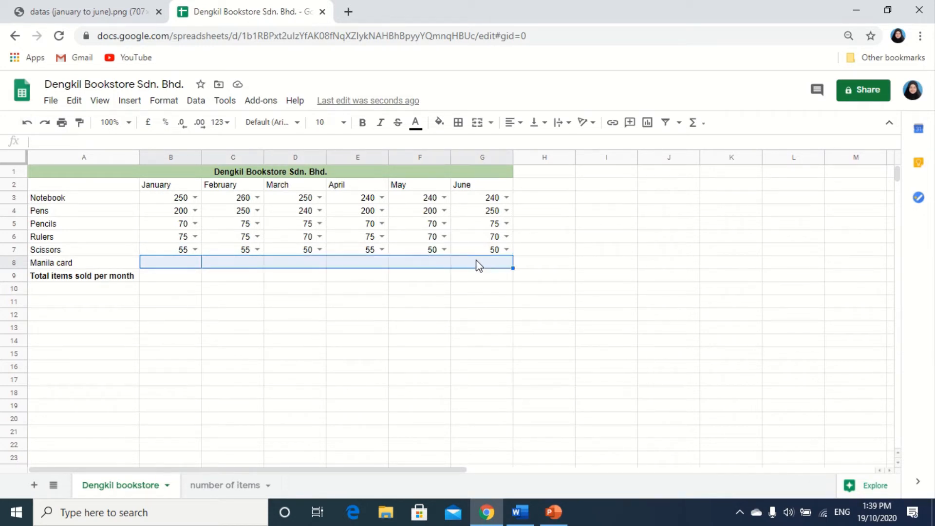
left_click(204, 103)
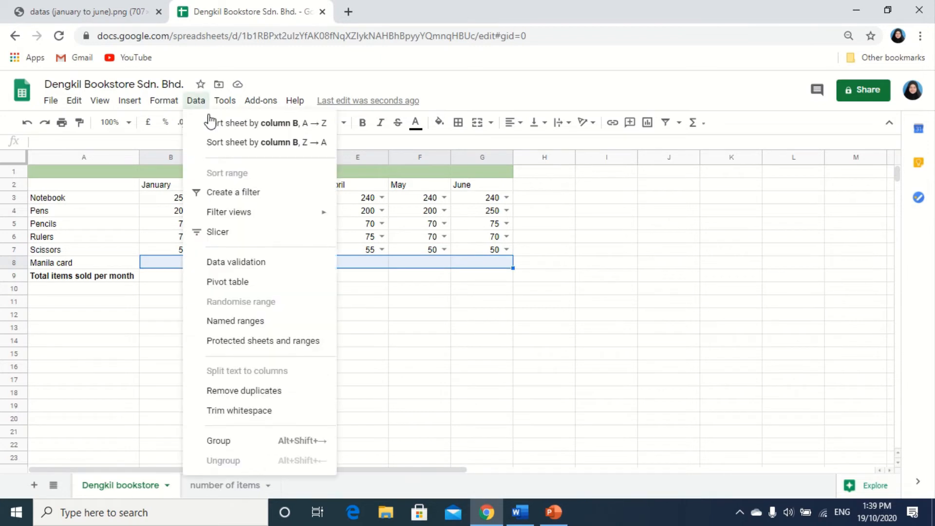
left_click(238, 260)
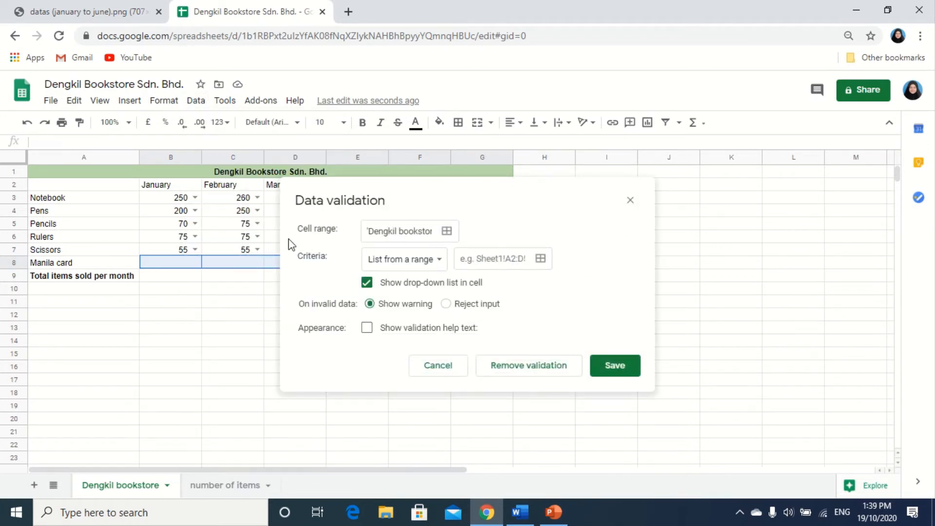
left_click(434, 232)
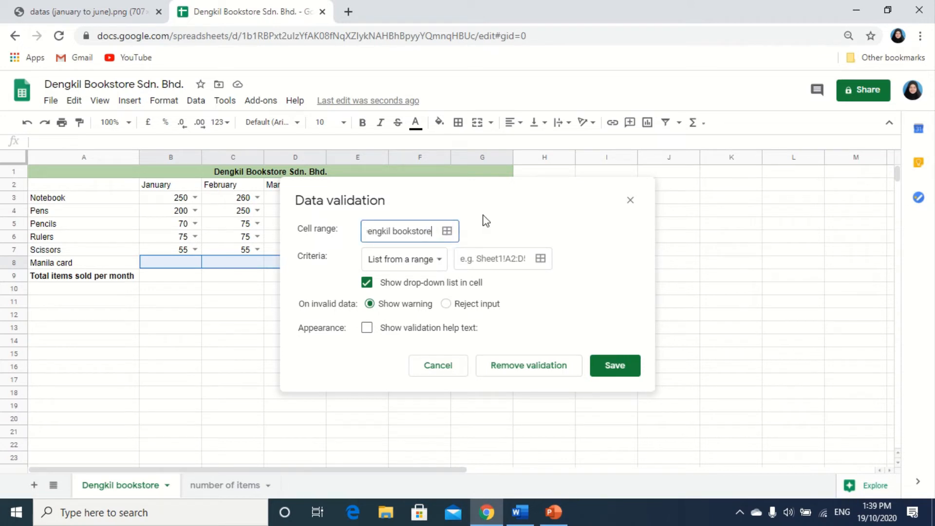
key("Right")
key("Right")
key("Right")
key("Right")
key("Right")
key("Right")
key("Right")
left_click_drag(486, 213, 523, 282)
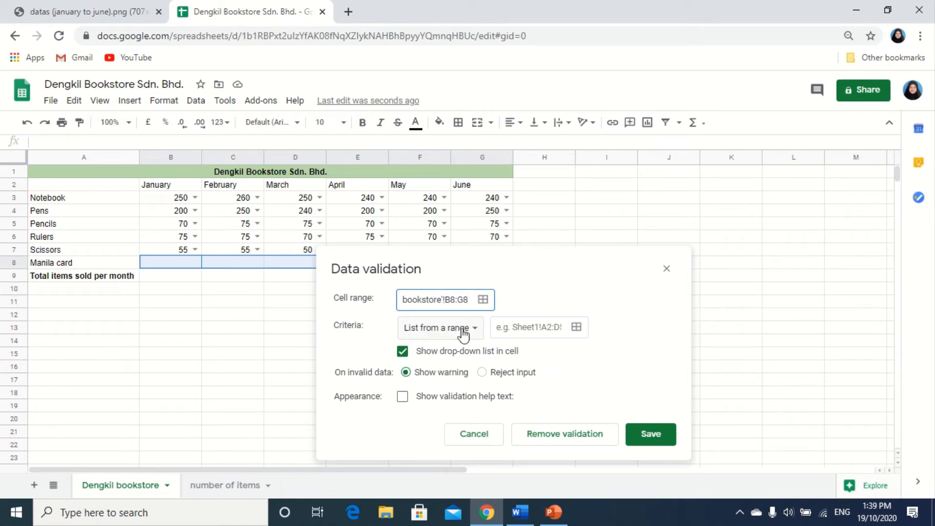
- Set the Manila card criteria to List from a range using 'number of items'!D3:D4, save it, and return to the Dengkil bookstore sheet
left_click(429, 329)
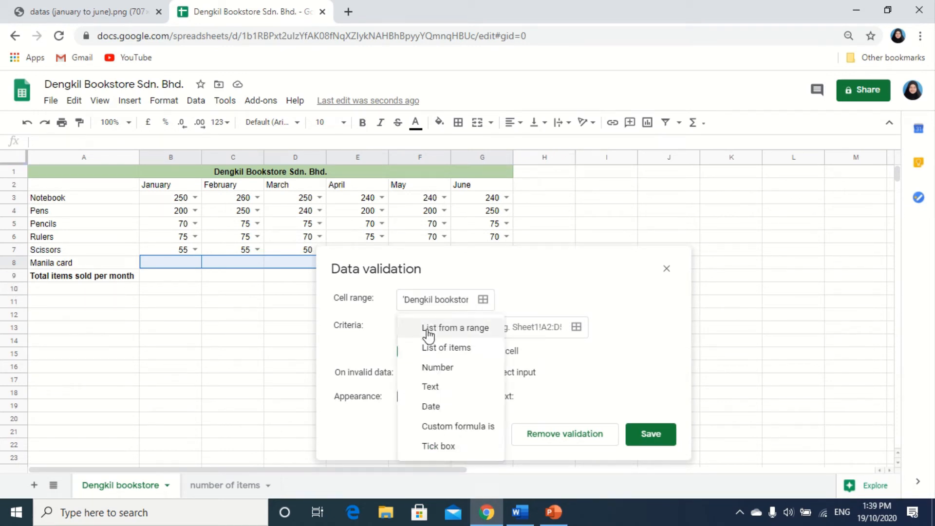
left_click(474, 335)
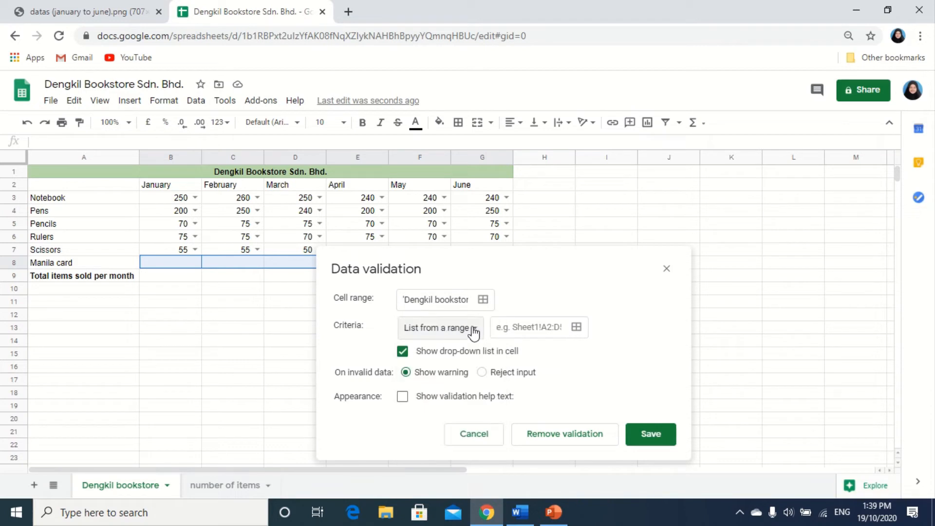
left_click(577, 327)
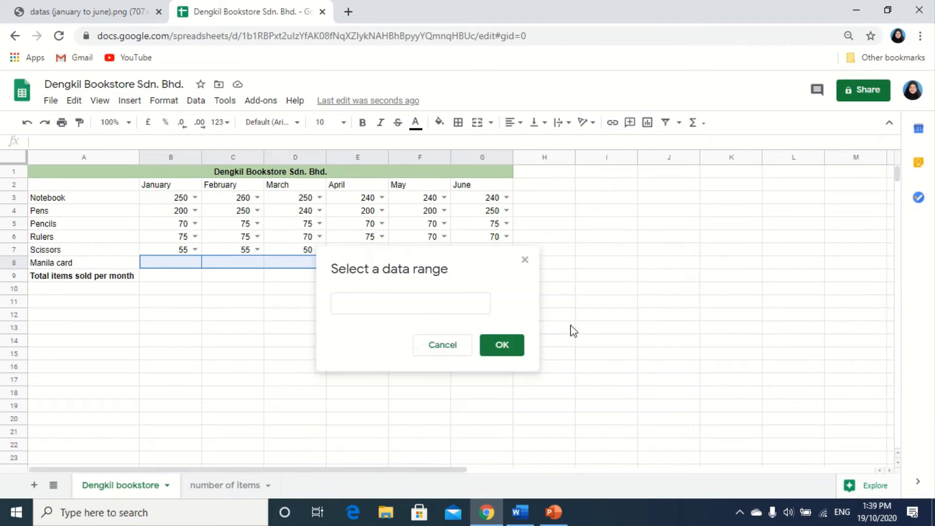
left_click(245, 487)
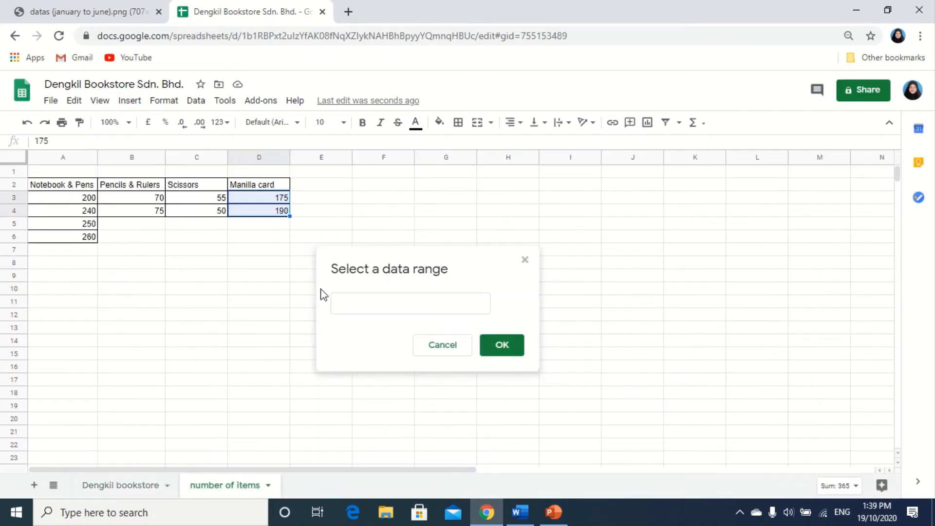
left_click(351, 302)
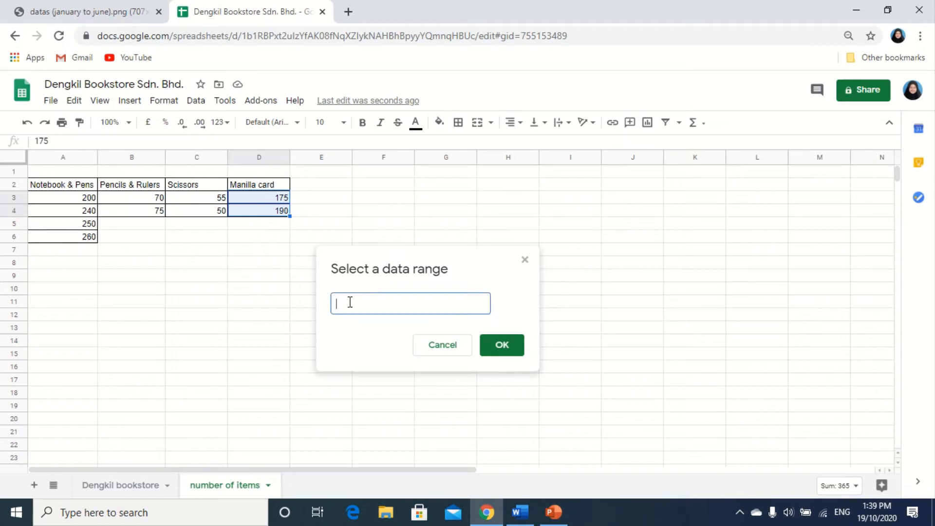
left_click(259, 197)
left_click_drag(260, 200, 280, 214)
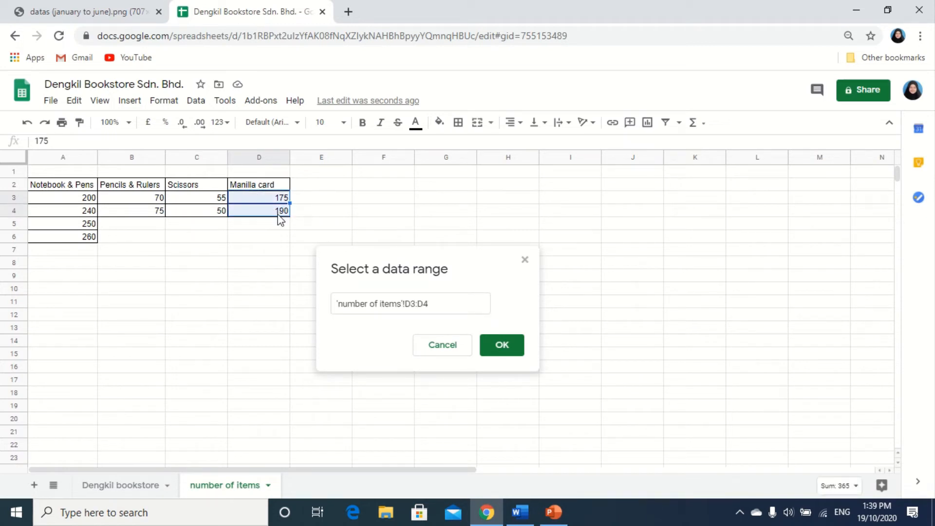
left_click(498, 347)
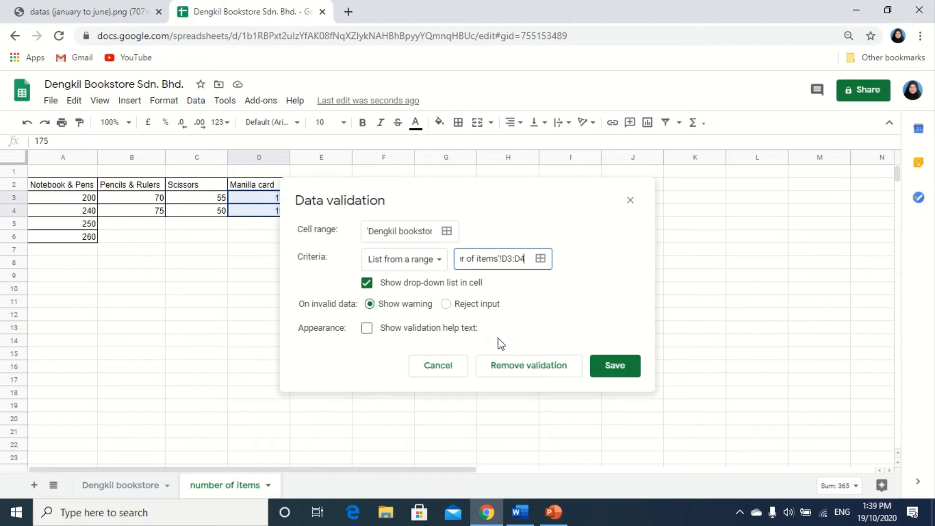
left_click(616, 356)
left_click(147, 486)
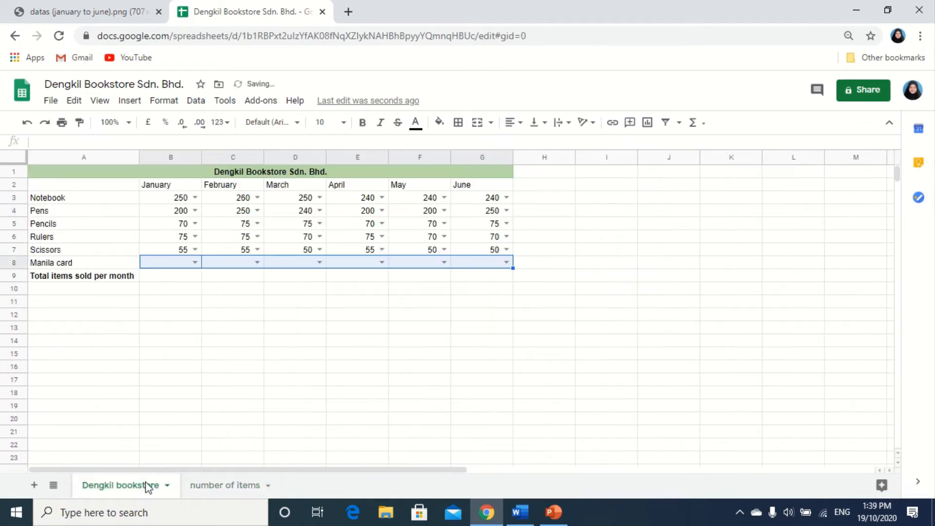
- Choose the January to June Manila card quantities from the drop-downs: 175, 190, 190, 175, 175 and 190
left_click(195, 262)
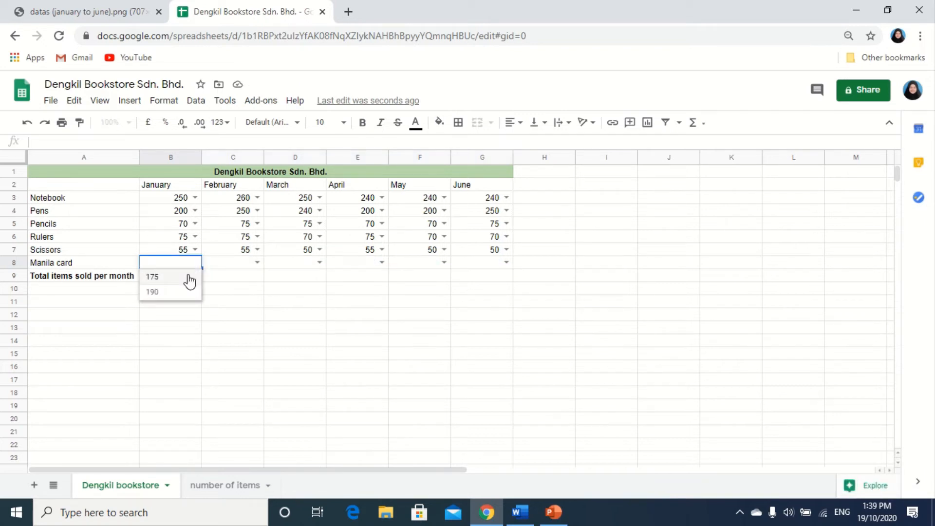
left_click(186, 283)
left_click(257, 262)
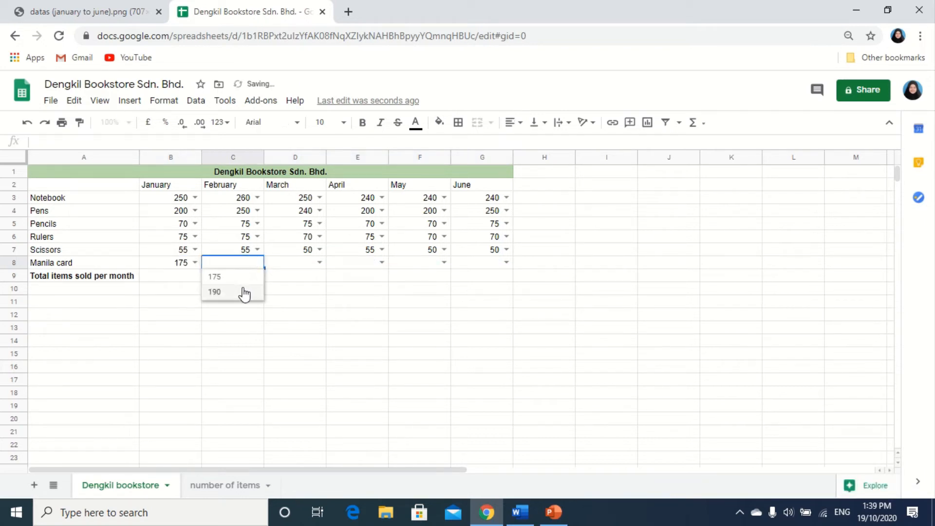
left_click(245, 292)
left_click(319, 262)
left_click(309, 290)
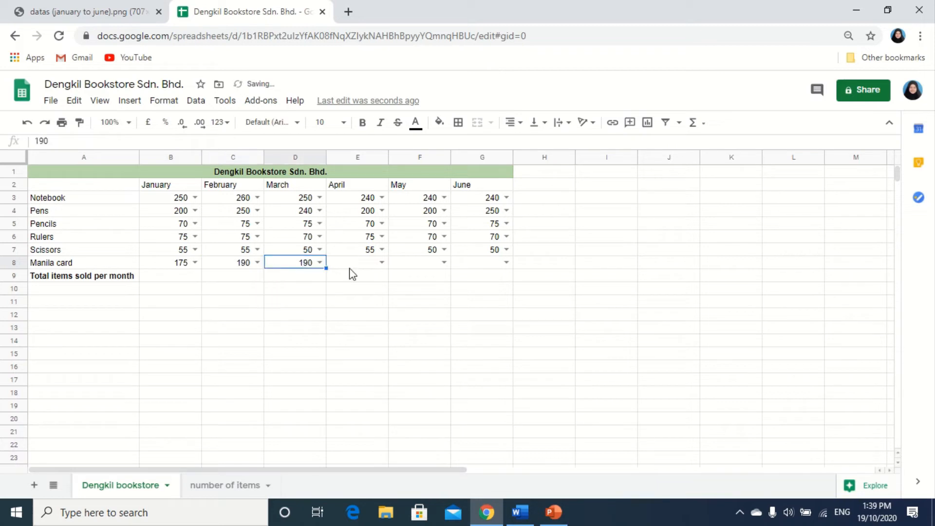
left_click(379, 263)
left_click(378, 276)
left_click(443, 262)
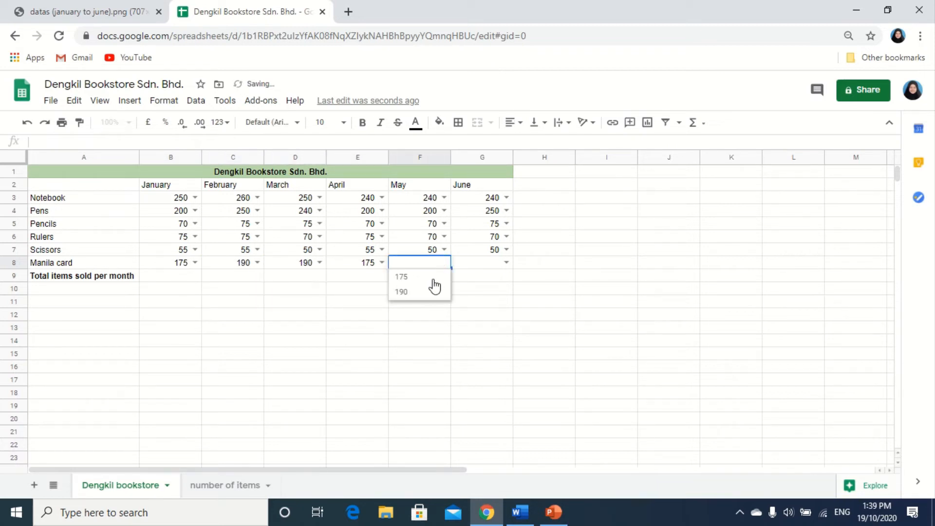
left_click(432, 277)
left_click(506, 262)
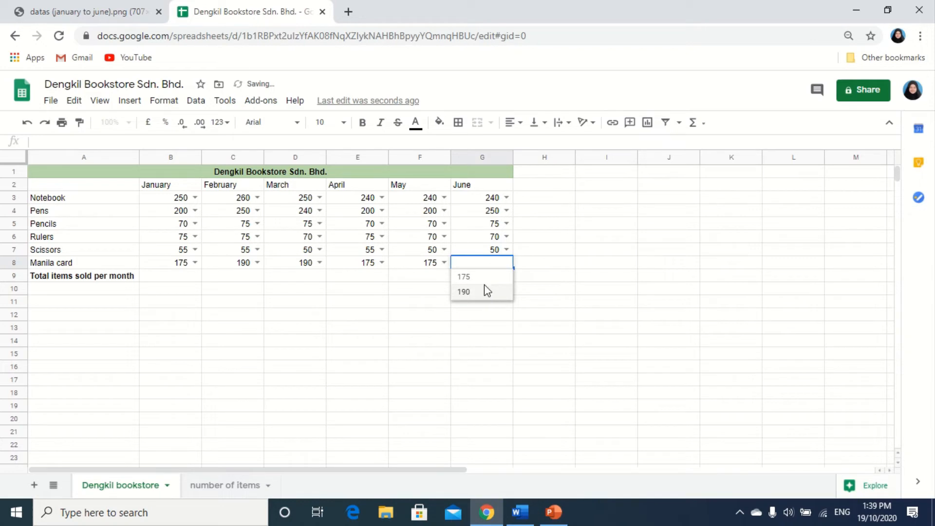
left_click(486, 291)
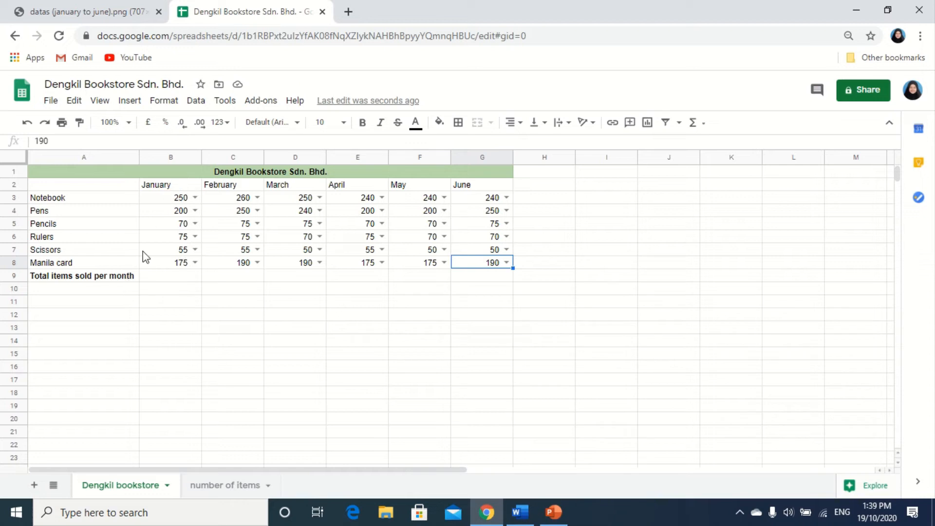
- Total the January items in B9 with =SUM(B3:B8) and fill the formula across the total row to June in G9
left_click(170, 279)
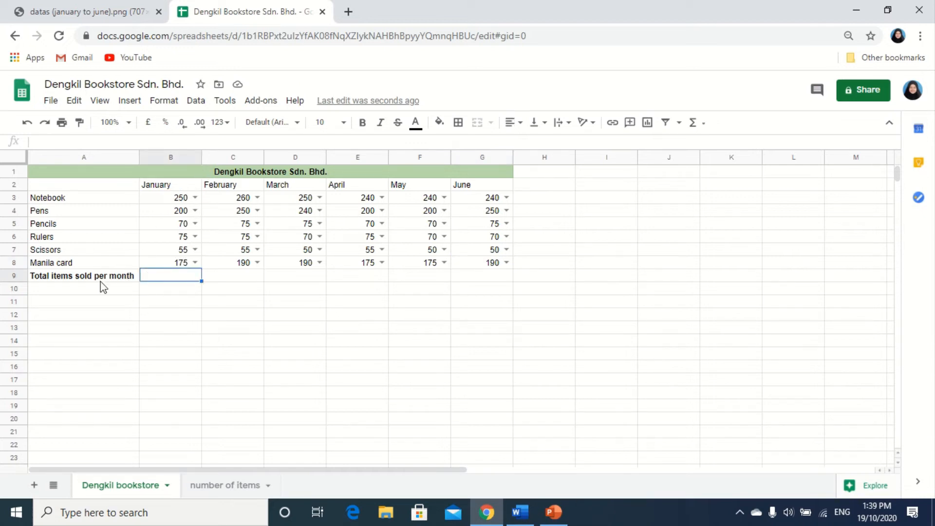
left_click(698, 125)
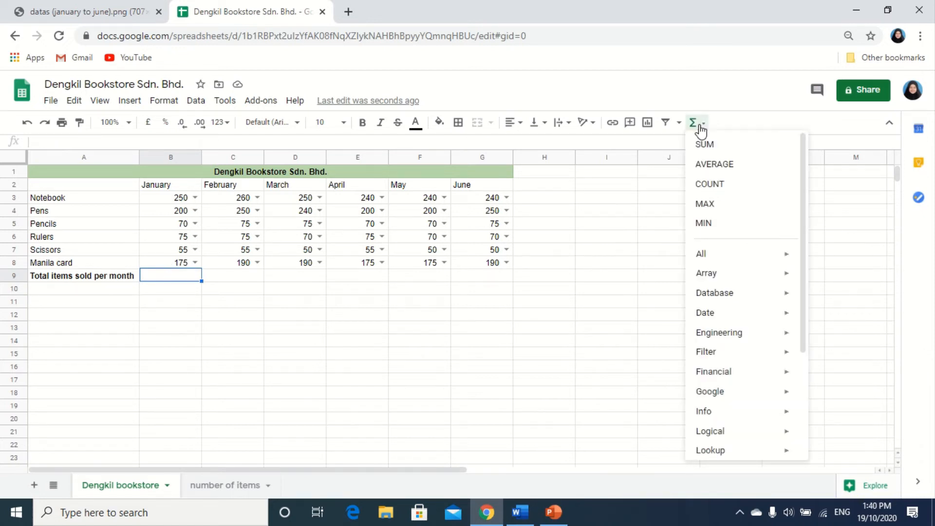
left_click(724, 145)
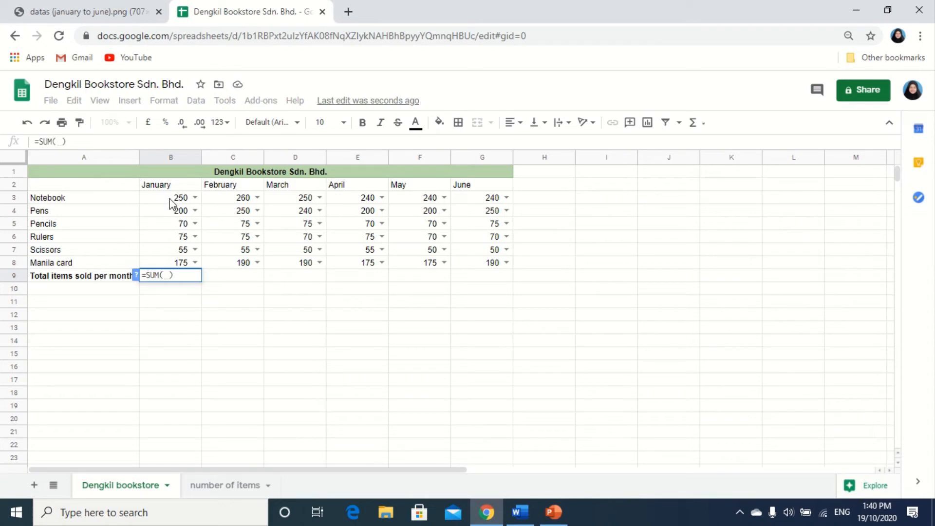
left_click_drag(171, 199, 170, 267)
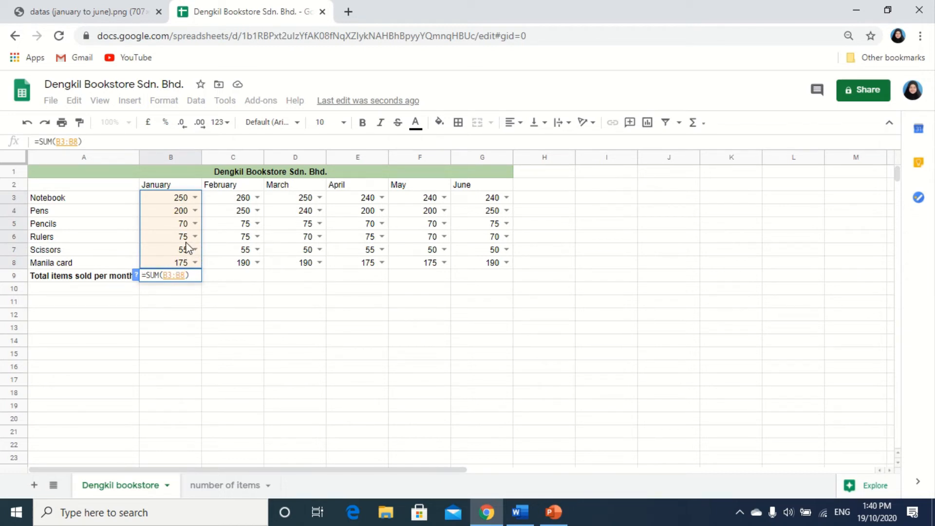
key("Return")
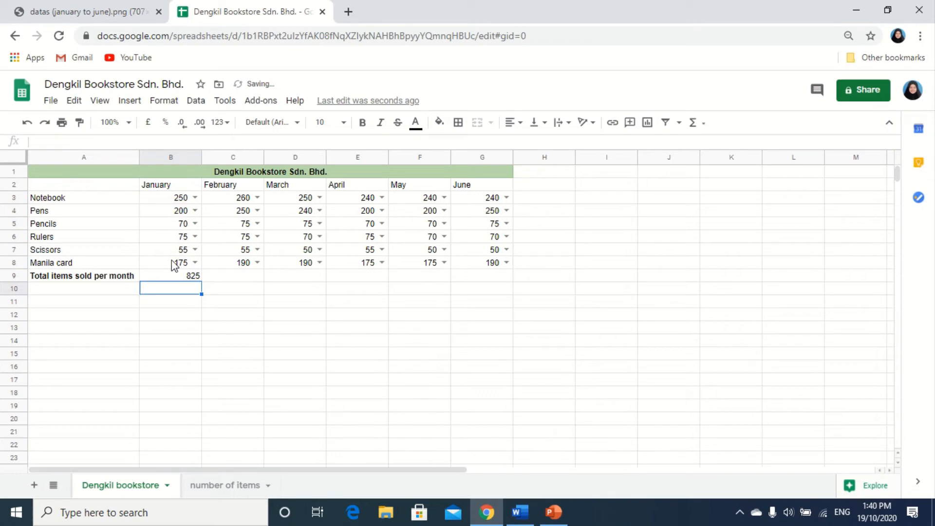
left_click(176, 276)
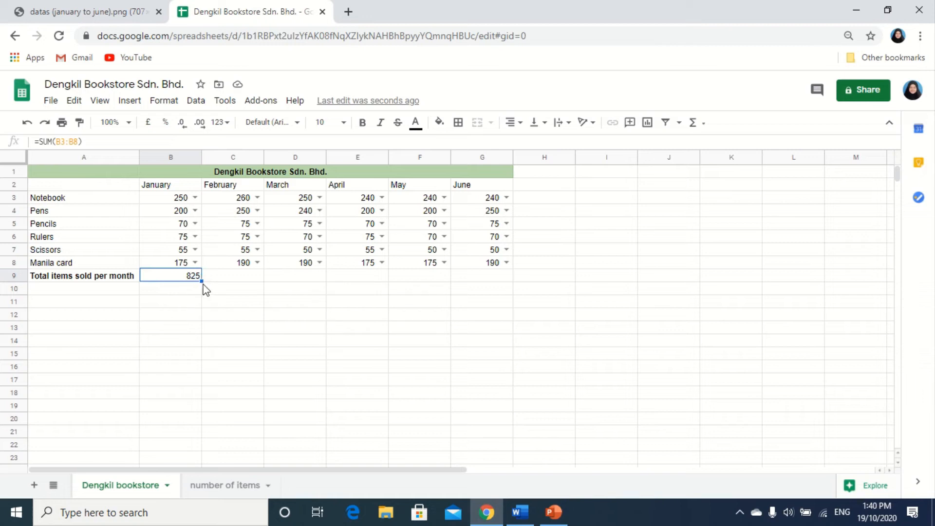
left_click_drag(201, 280, 487, 274)
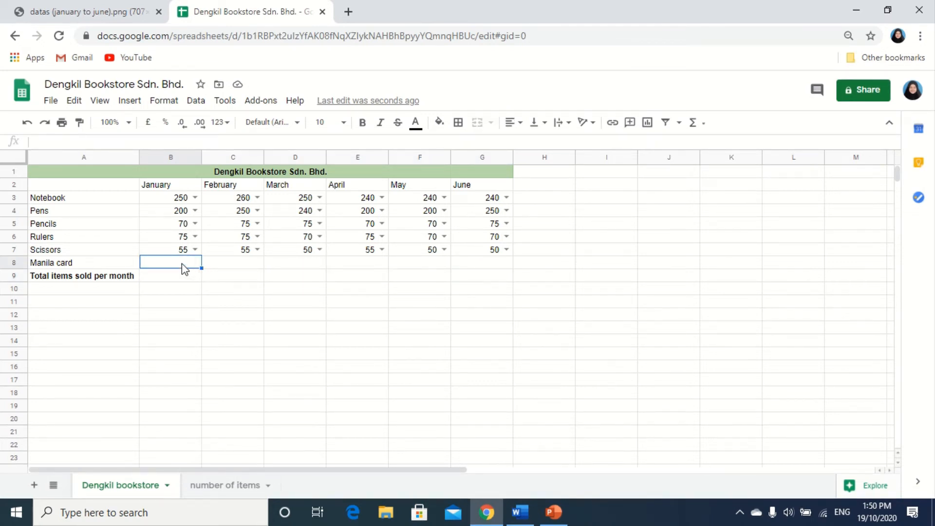
- Open data validation for the empty Manila card cells B8:G8 and check the end of the cell range
left_click_drag(182, 268, 485, 260)
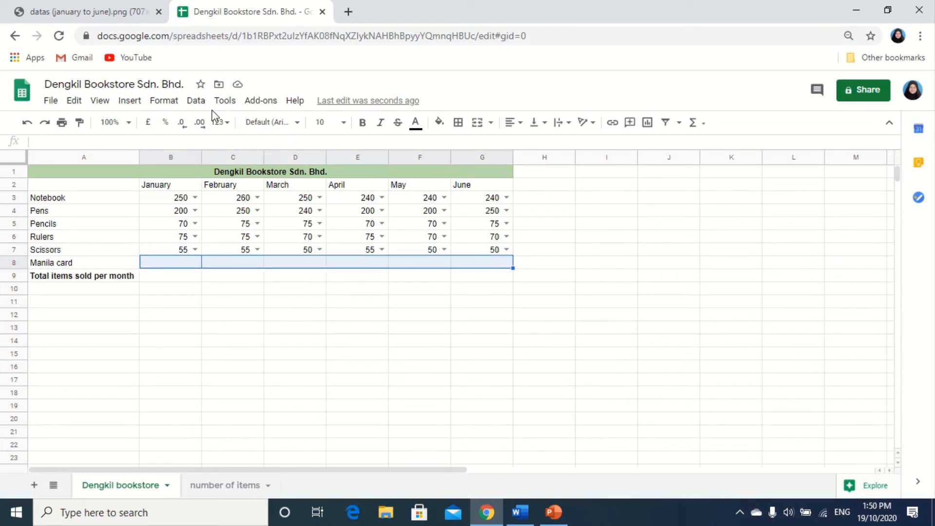
left_click(200, 101)
left_click(254, 262)
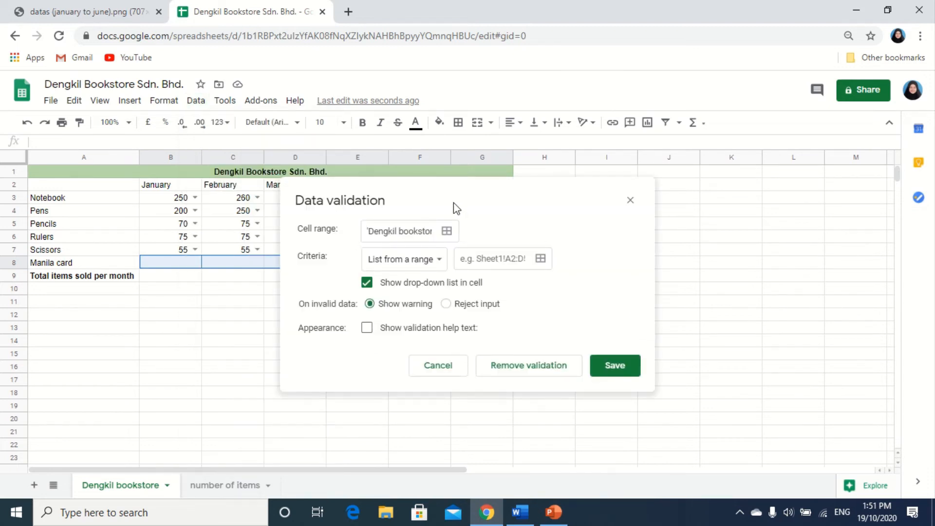
left_click_drag(454, 203, 448, 283)
left_click(427, 311)
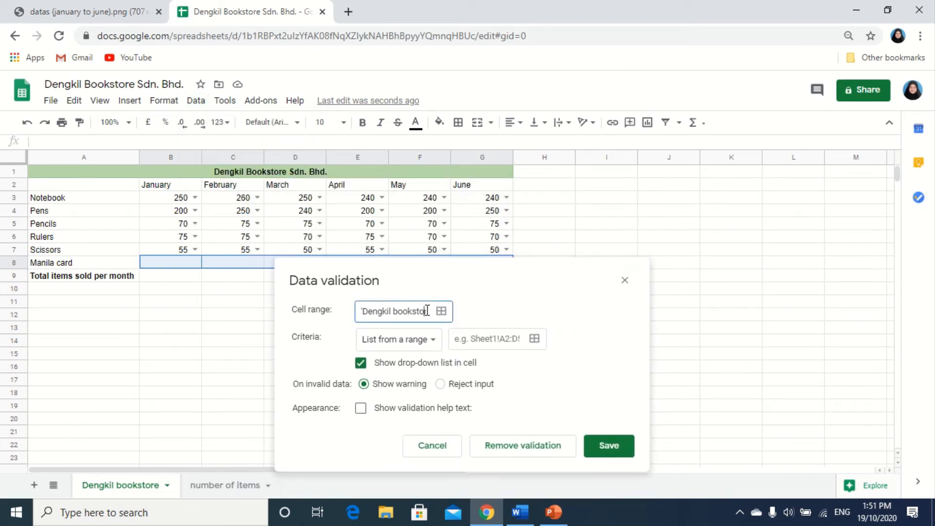
key("Right")
key("Right")
key("Right")
key("Right")
key("Right")
key("Right")
key("Right")
key("Right")
key("Right")
left_click_drag(448, 286, 449, 300)
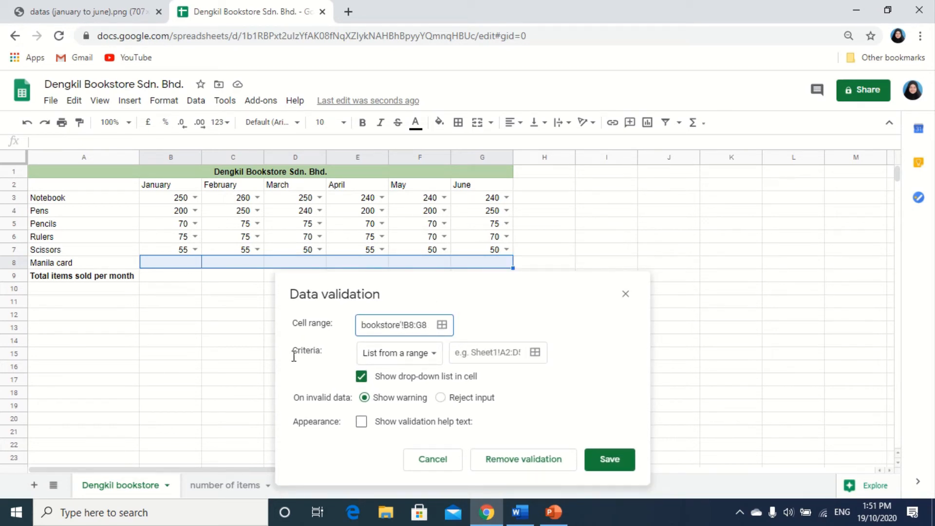
- Set the Manila card validation to List from a range with 'number of items'!D3:D4, save it, and return to the Dengkil bookstore sheet
left_click(415, 359)
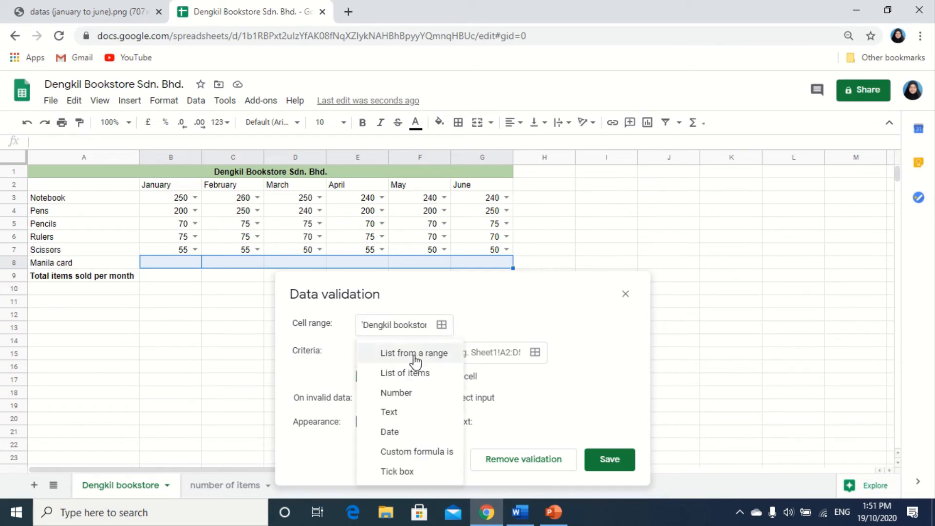
left_click(414, 353)
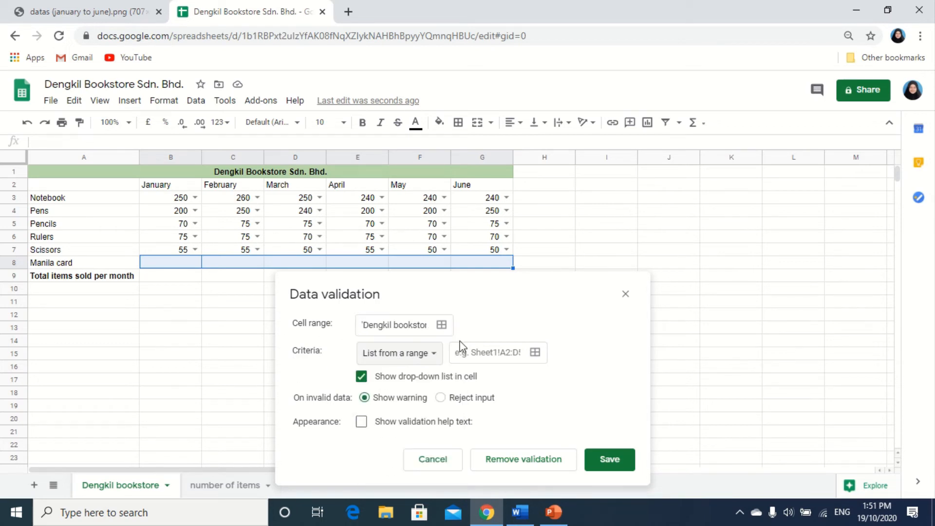
left_click(535, 354)
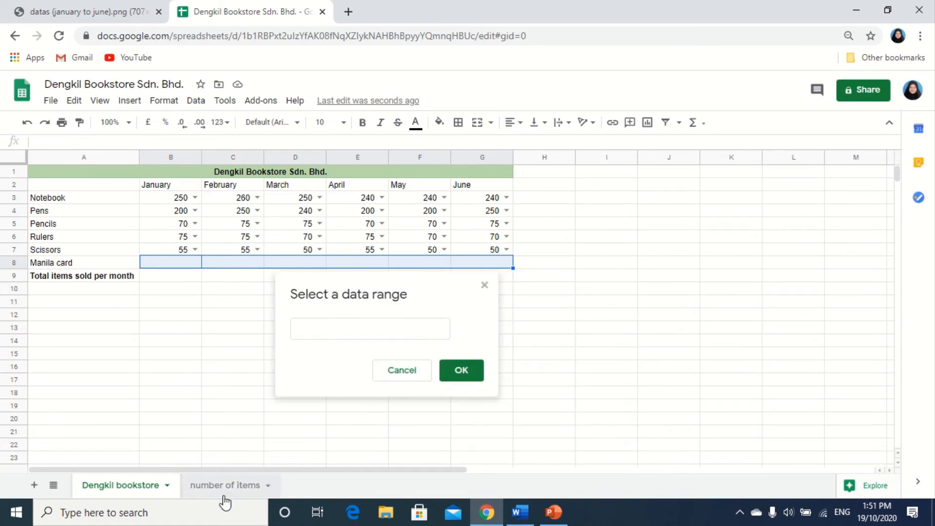
left_click(238, 486)
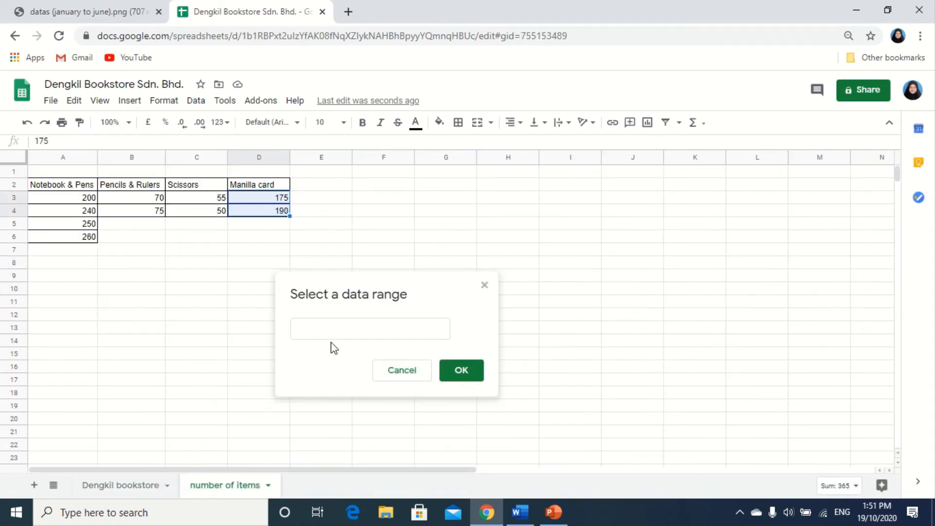
left_click(261, 200)
left_click_drag(265, 200, 271, 215)
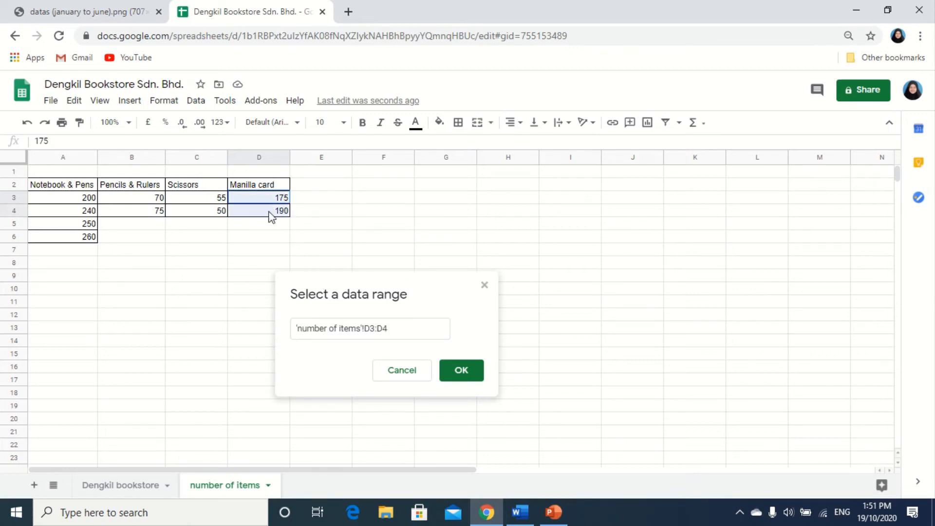
left_click(462, 371)
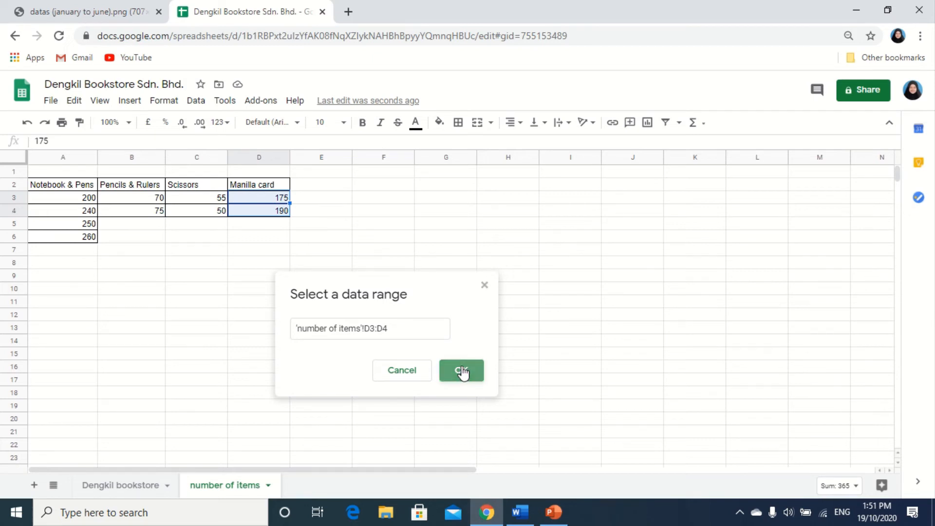
left_click(621, 371)
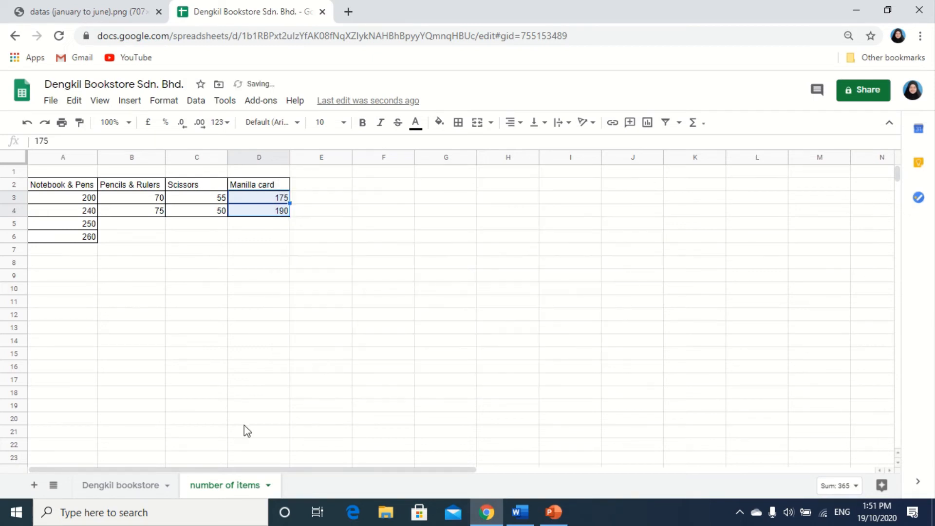
left_click(137, 486)
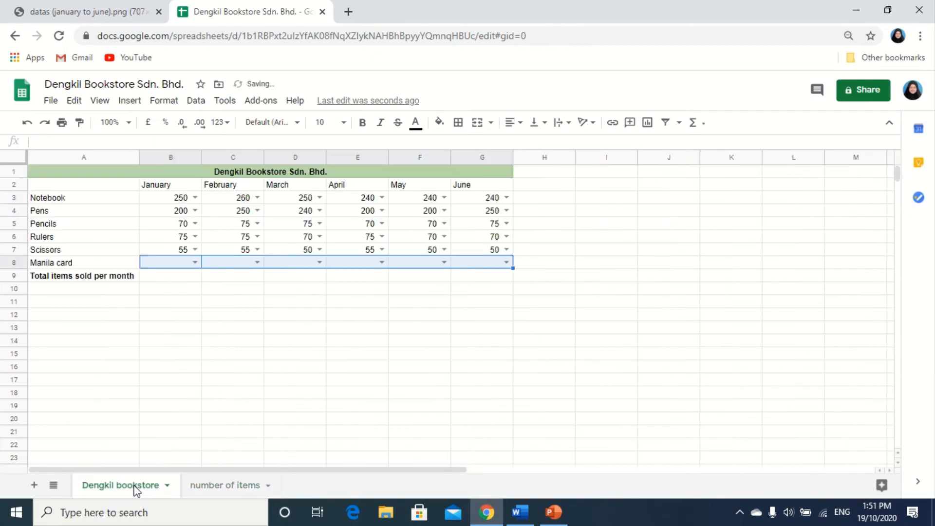
- Fill the Manila card row from its drop-downs for January to June with 175, 190, 190, 175, 175 and 190
left_click(195, 263)
left_click(182, 276)
left_click(257, 263)
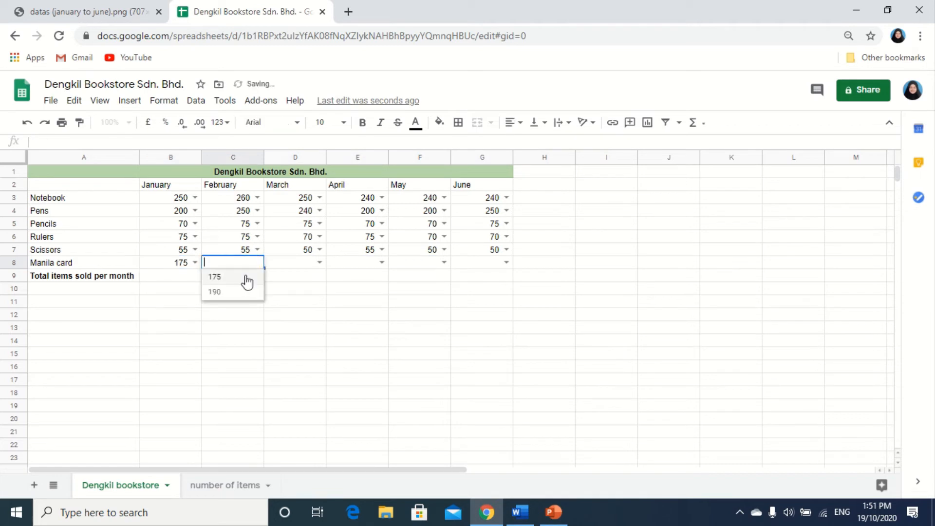
left_click(239, 291)
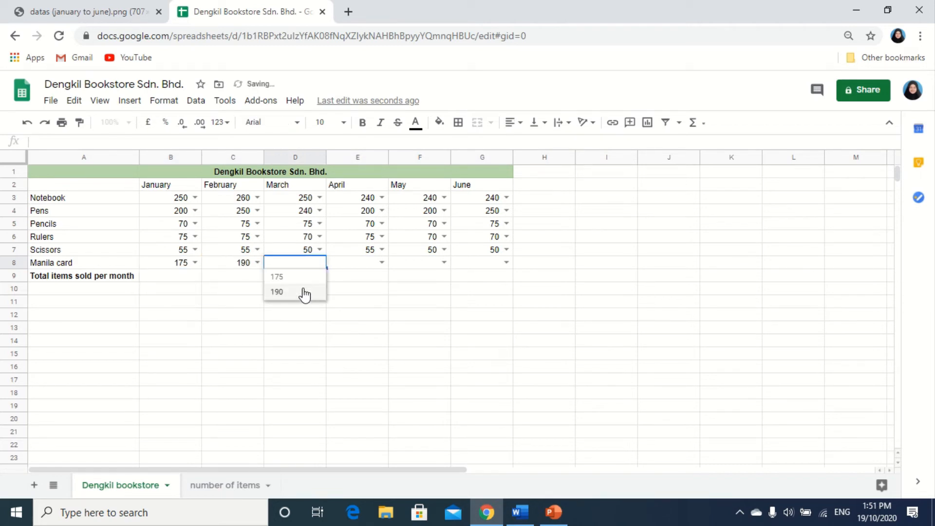
left_click(305, 290)
double_click(364, 261)
left_click(371, 282)
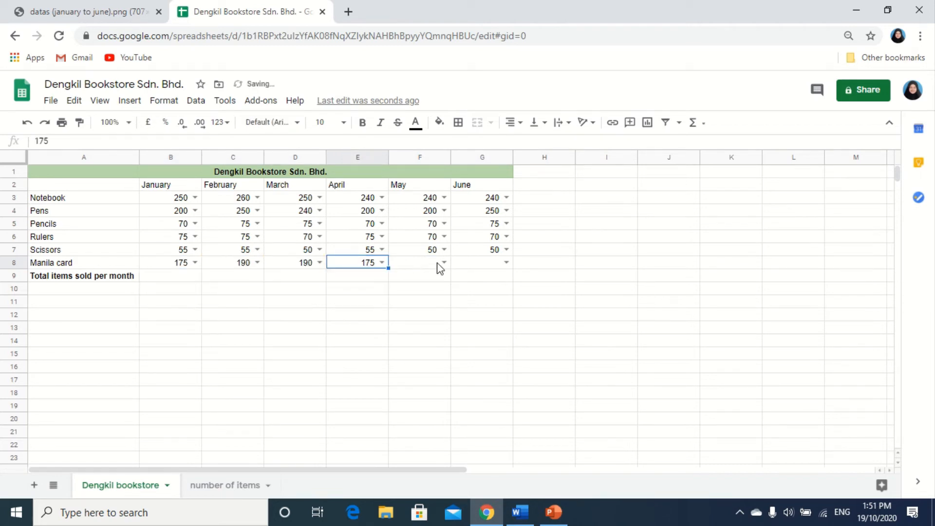
double_click(435, 265)
left_click(430, 277)
double_click(501, 265)
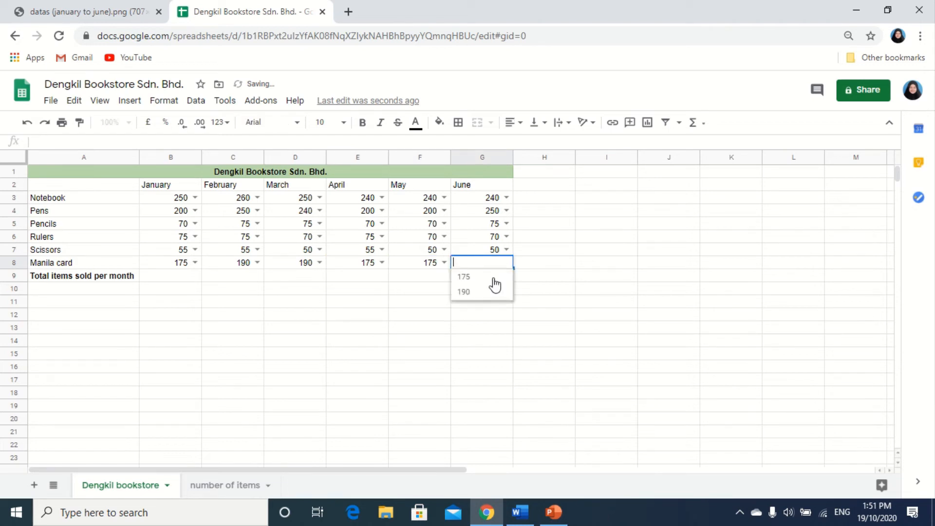
left_click(491, 293)
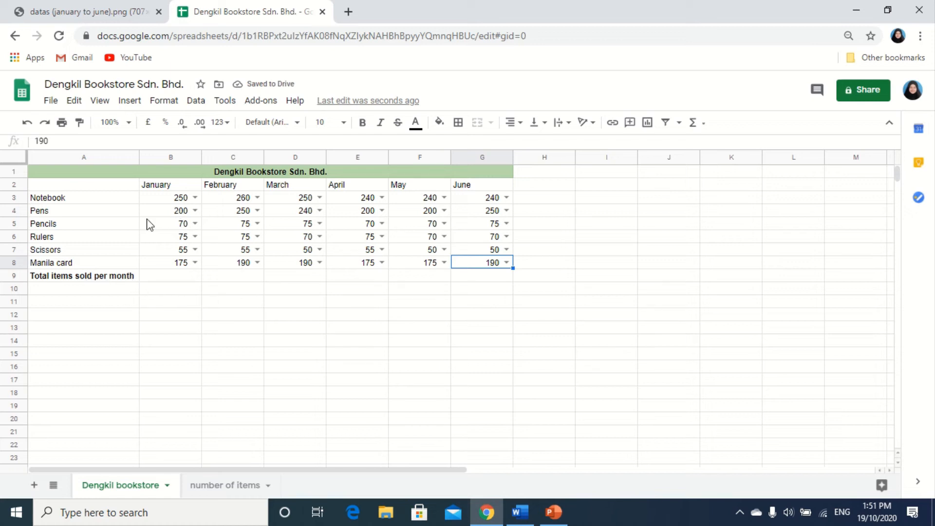
- Insert the SUM function in B9 to total the January quantities with =SUM(B3:B8)
left_click(157, 282)
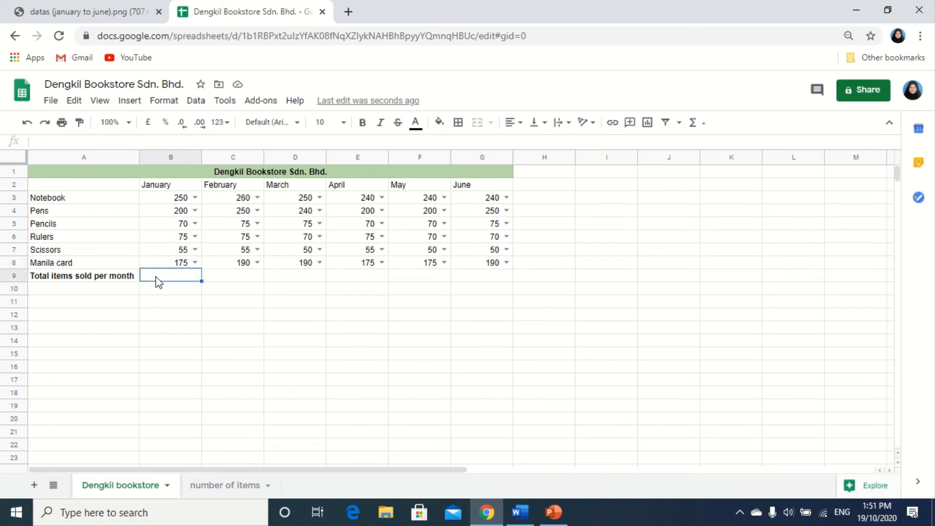
left_click(694, 122)
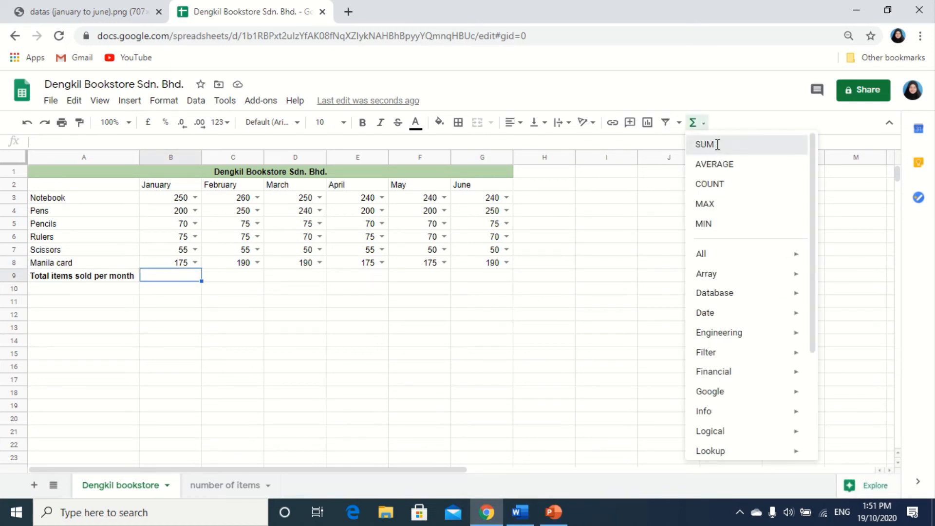
left_click(707, 145)
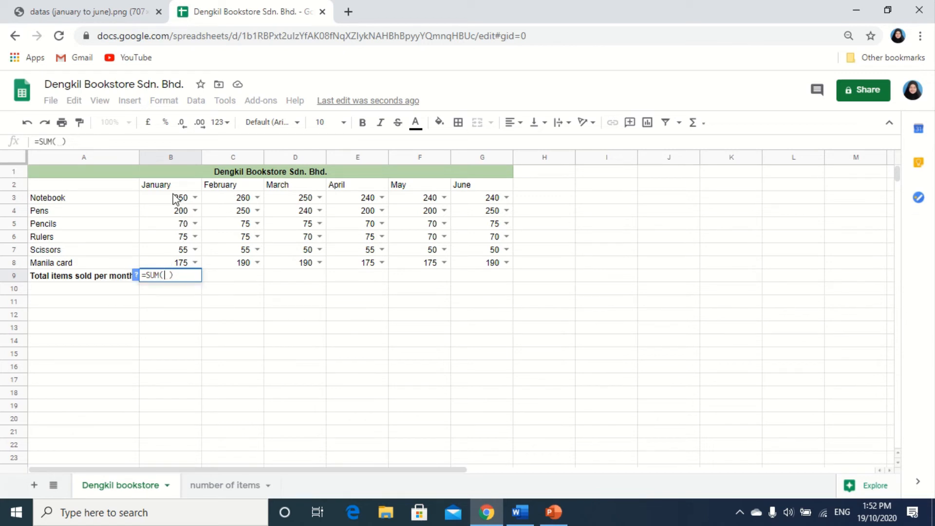
left_click_drag(168, 199, 175, 265)
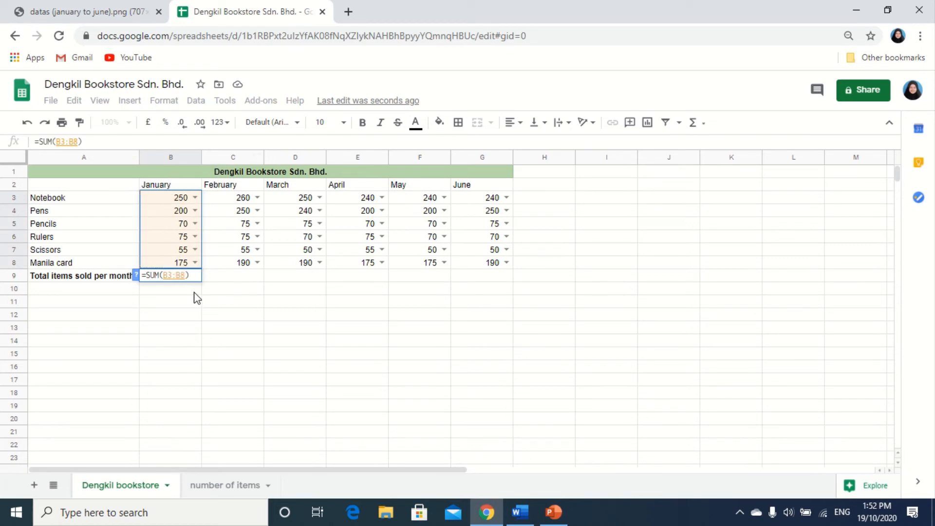
key("Return")
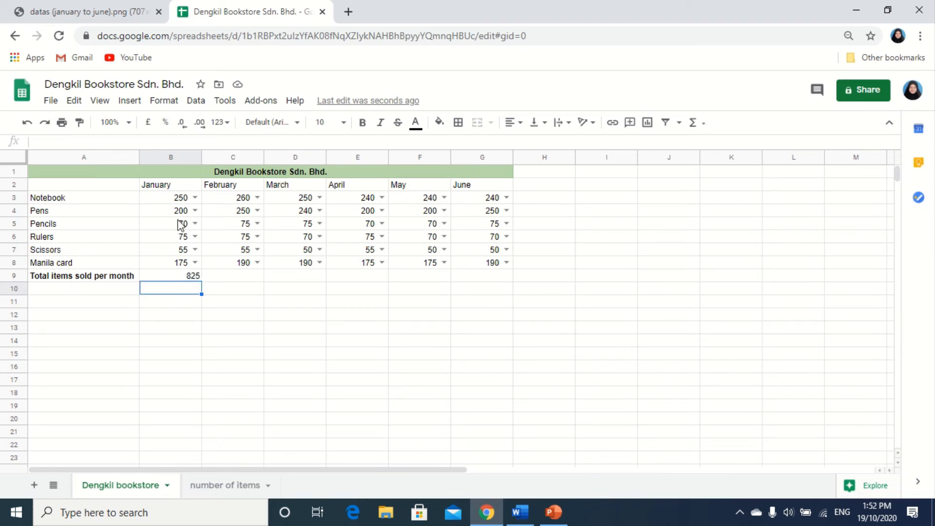
- Fill the January total formula from B9 across the total row to June in G9
left_click(175, 276)
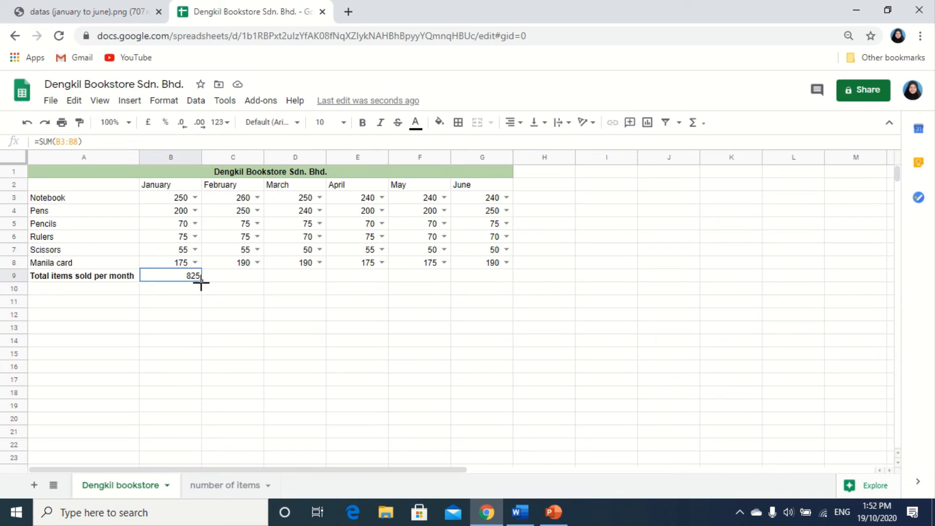
left_click_drag(203, 279, 505, 285)
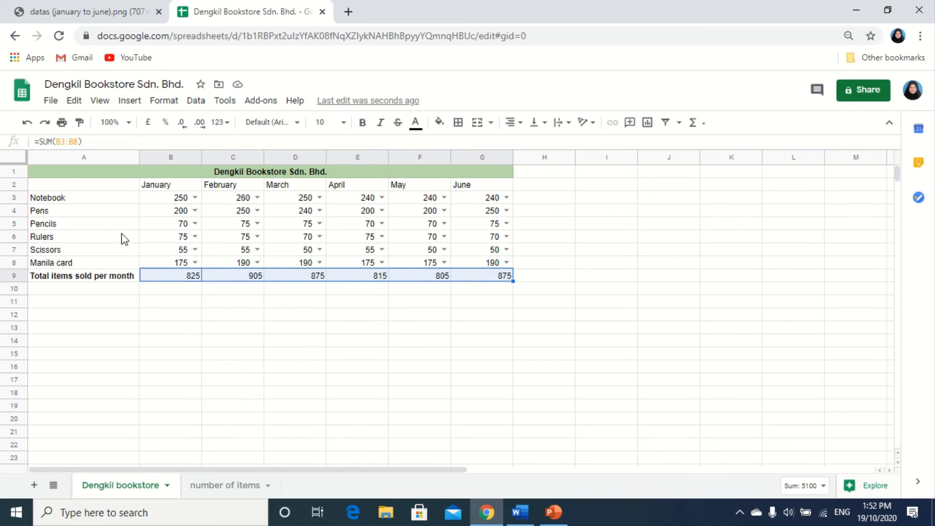
left_click(165, 374)
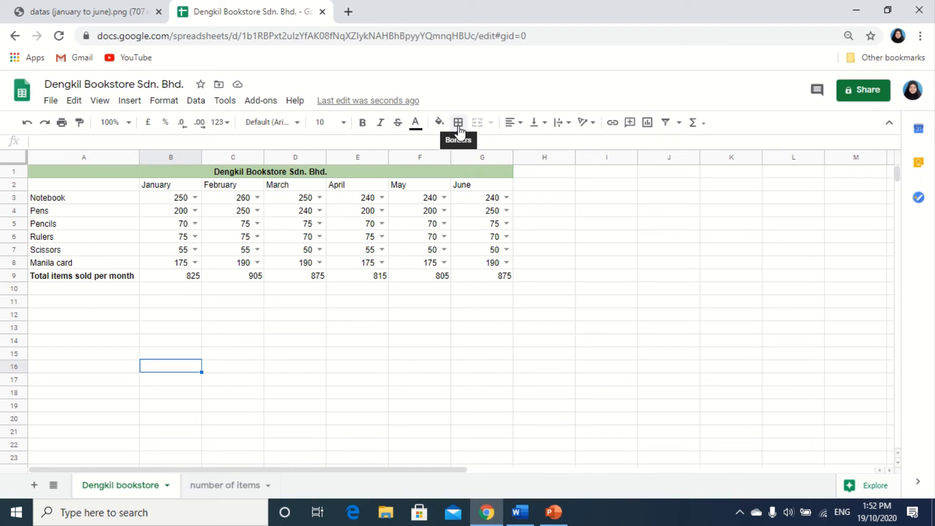
- Apply all borders to the whole sales table A1:G9
left_click_drag(39, 174, 471, 280)
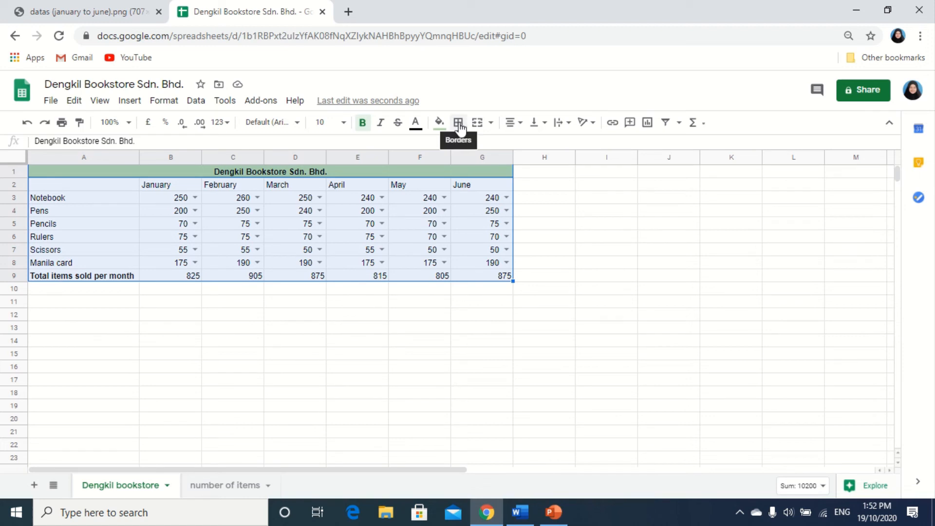
left_click(459, 124)
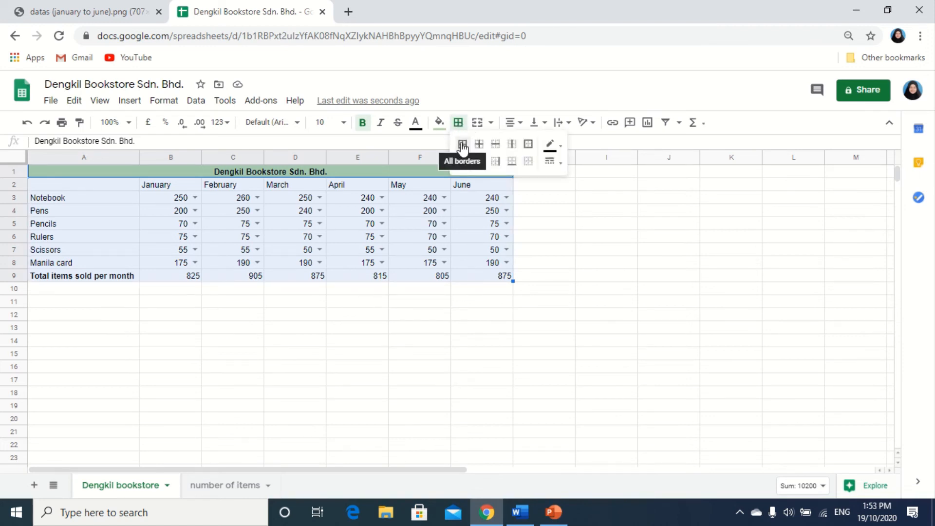
left_click(463, 146)
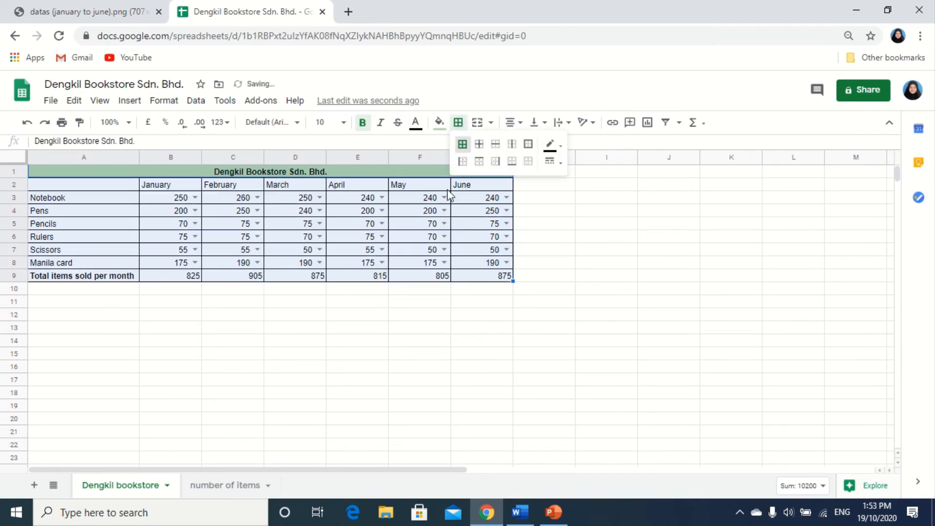
left_click(429, 369)
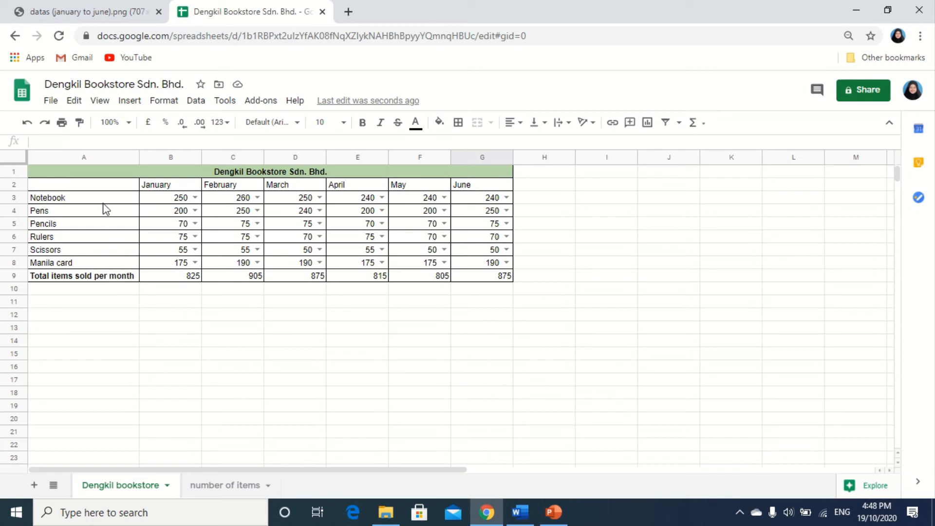
- Insert a chart from the item names A3:A8 together with the month headings and quantities in B2:G8, excluding the totals row
left_click_drag(104, 198, 99, 262)
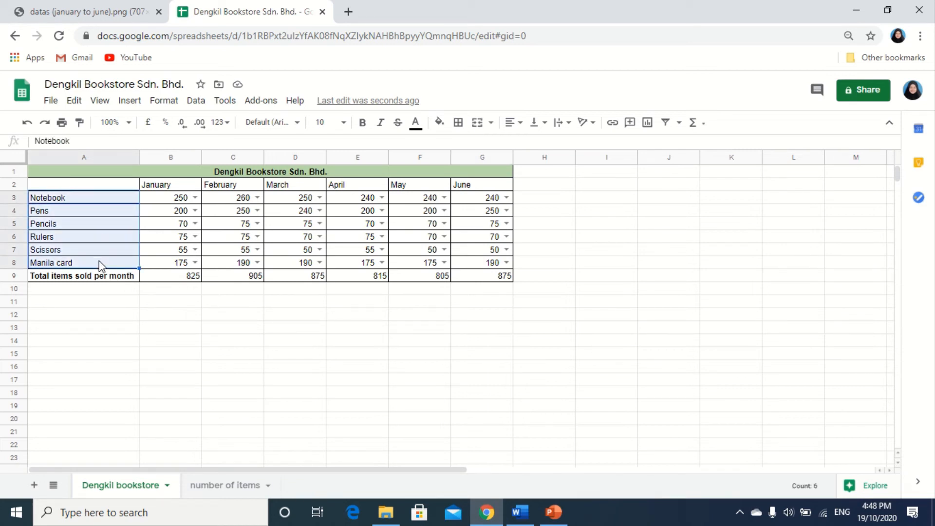
left_click(157, 185, "ctrl")
left_click_drag(167, 197, 485, 264)
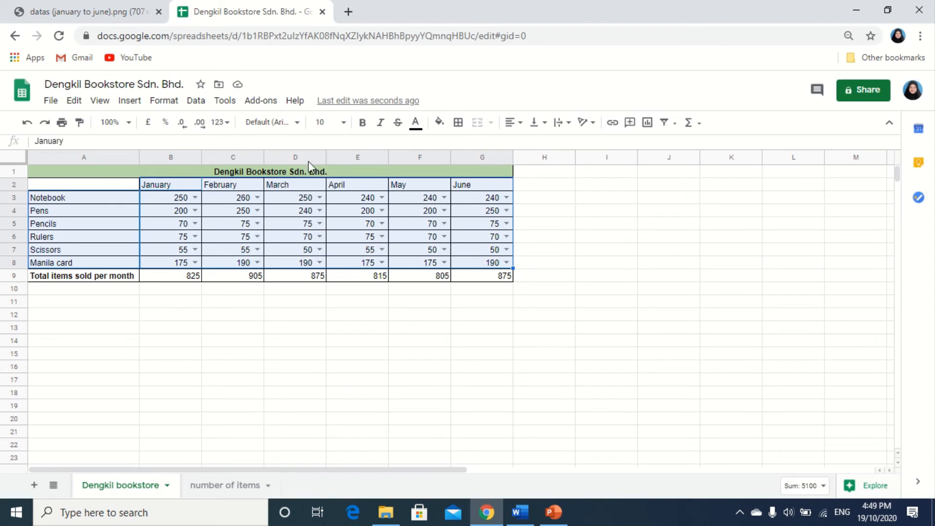
left_click(129, 101)
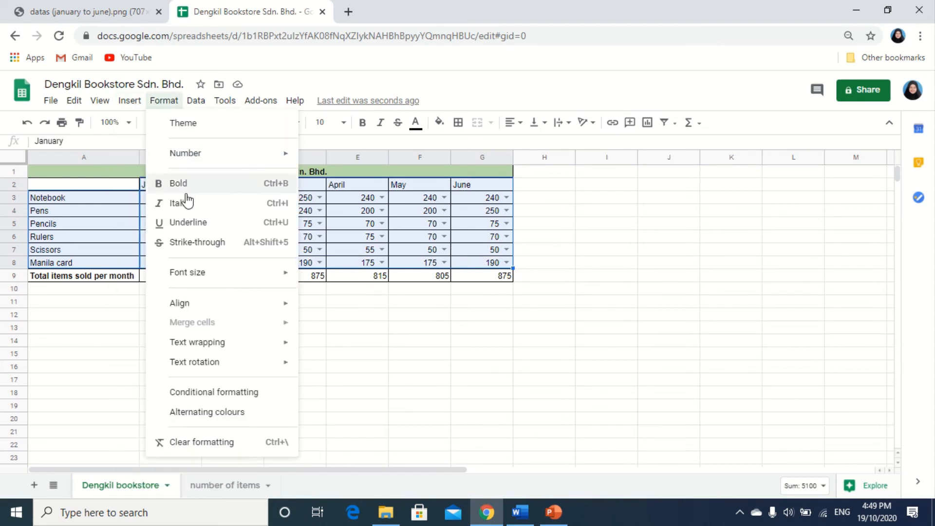
left_click(157, 276)
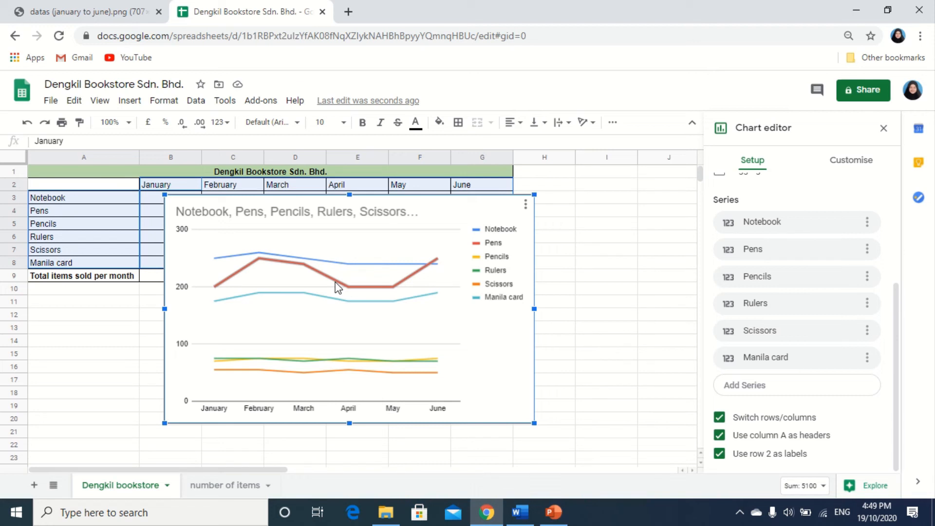
- Change the chart type from a line chart to a standard column chart
scroll(829, 263, "up", 4)
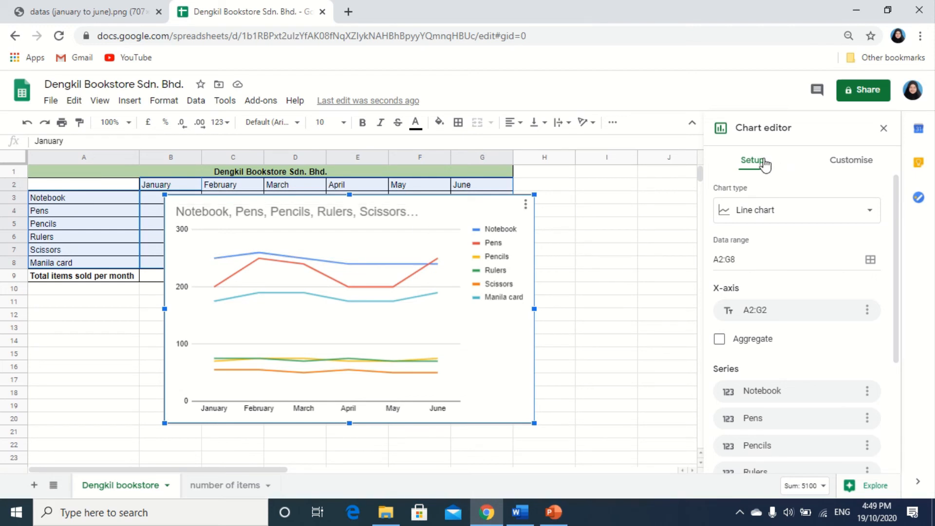
left_click(769, 209)
scroll(786, 285, "down", 5)
scroll(785, 293, "up", 1)
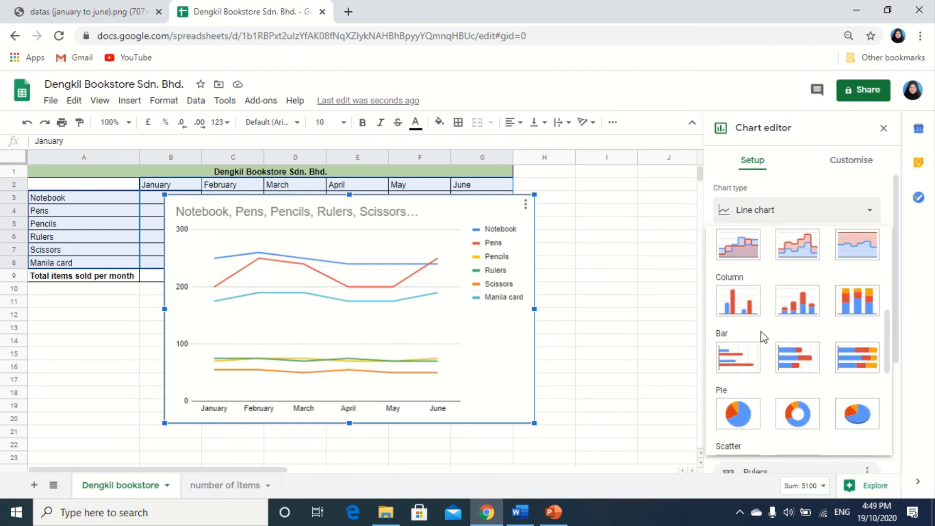
left_click(745, 310)
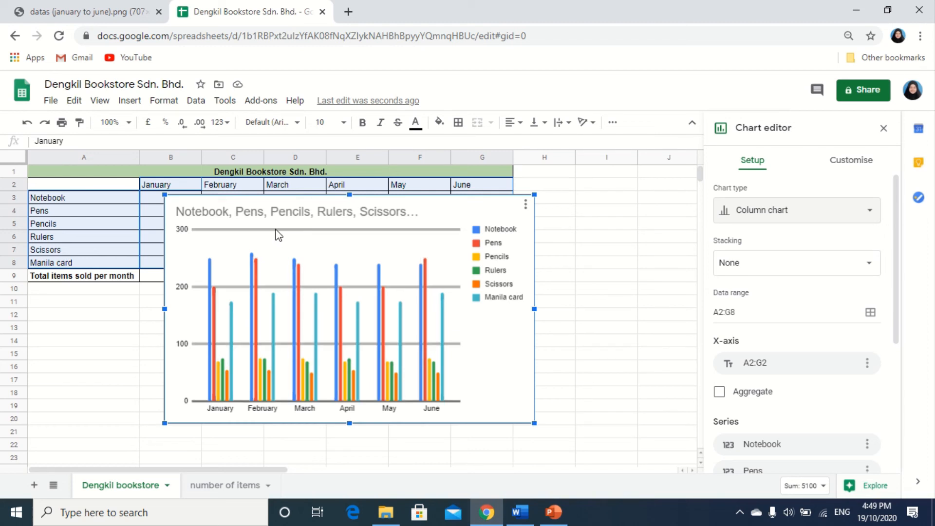
- Replace the chart title with "Items Sold for January to June"
double_click(317, 211)
key("BackSpace")
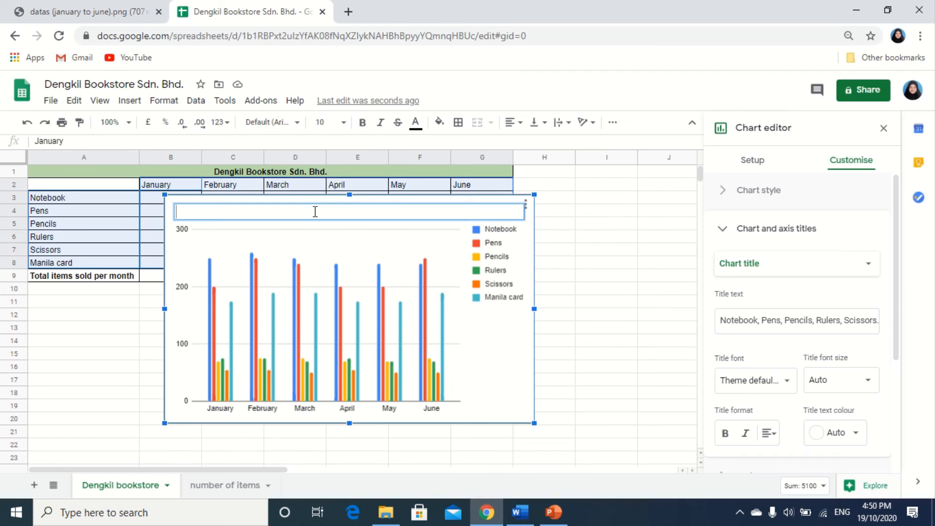
type("Items Sold fo")
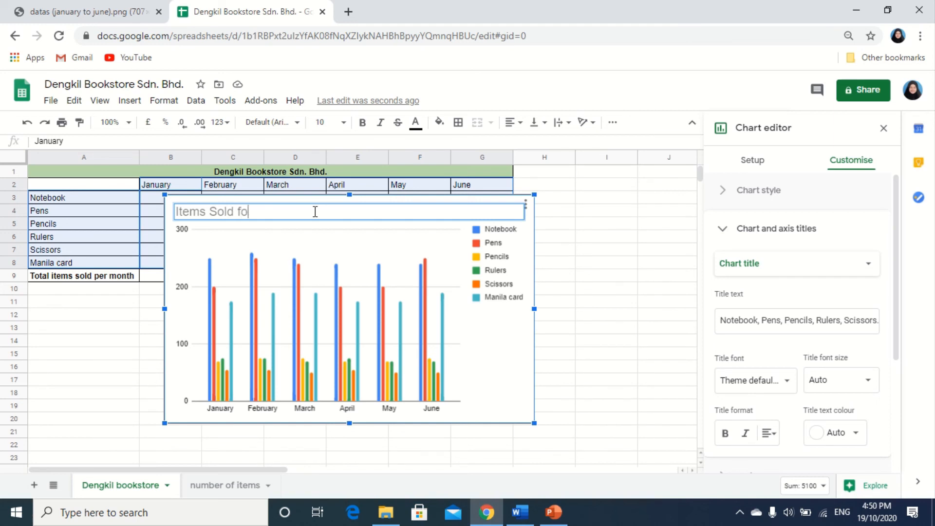
type("r January to June")
key("Return")
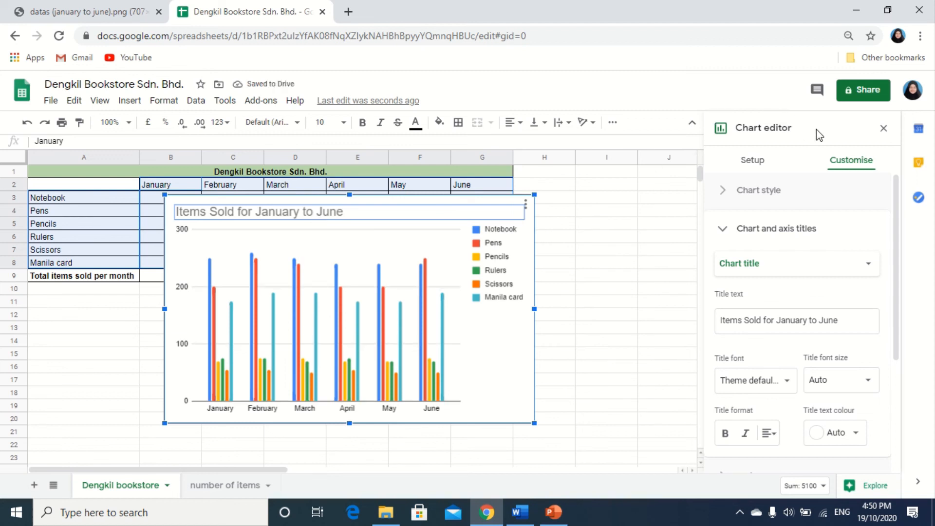
- Set the minor count of the chart's vertical-axis gridlines to 4
scroll(780, 331, "down", 3)
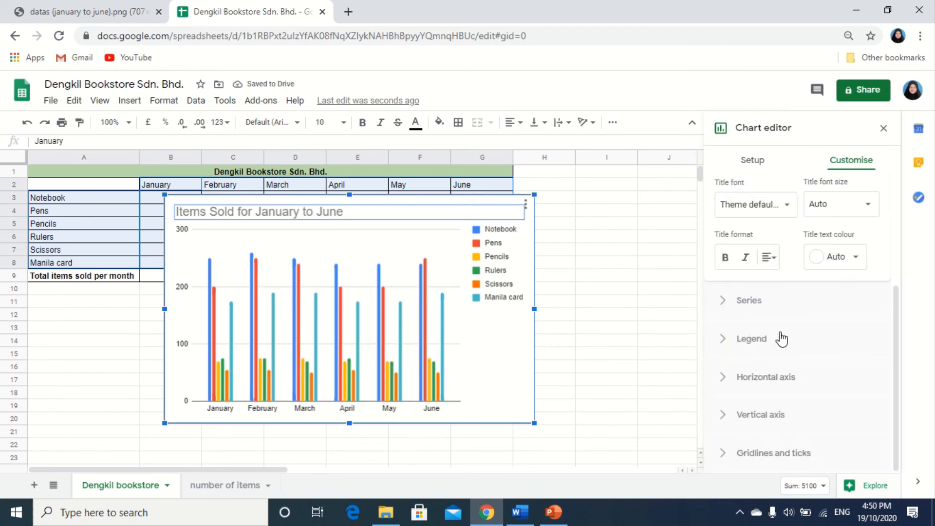
left_click(780, 453)
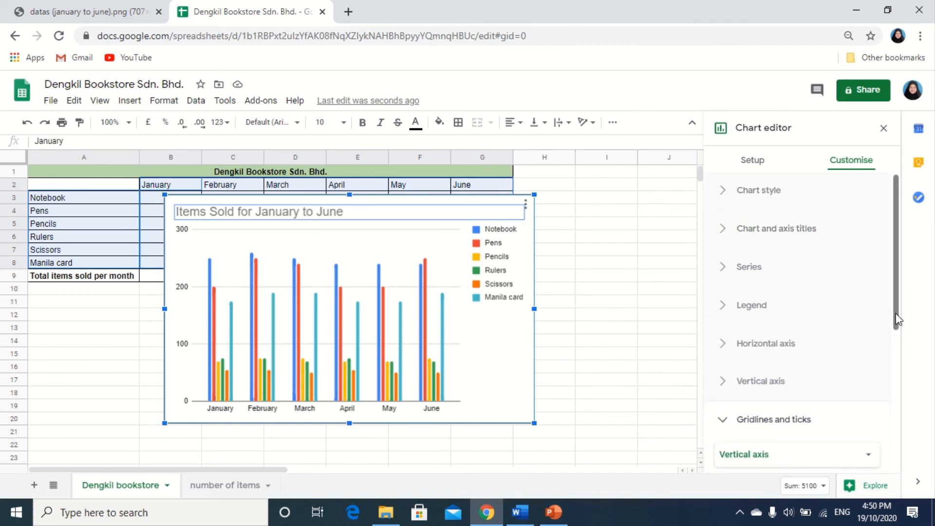
left_click_drag(896, 319, 890, 347)
scroll(869, 391, "down", 4)
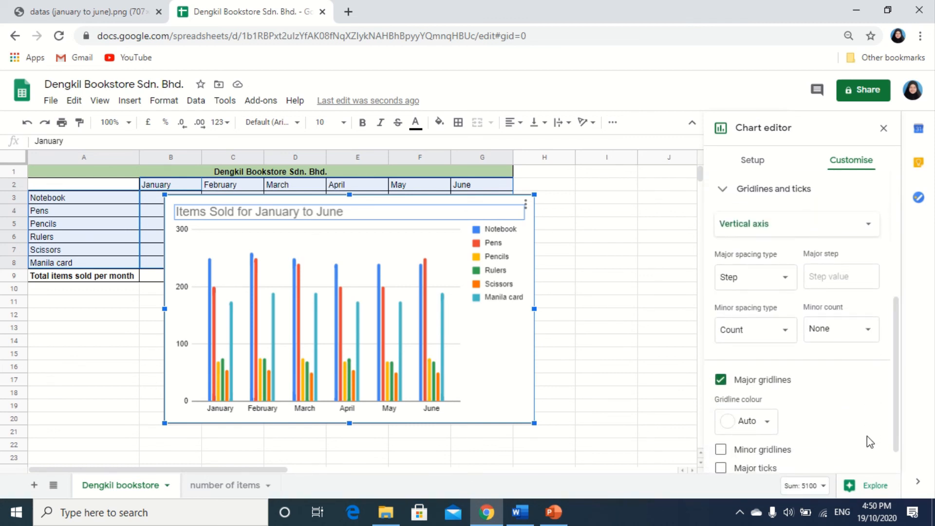
left_click(838, 336)
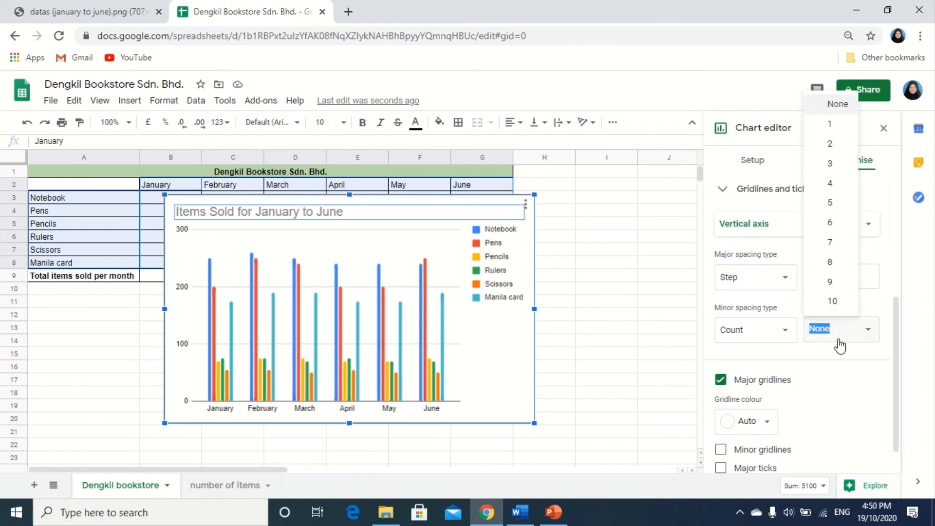
left_click(839, 187)
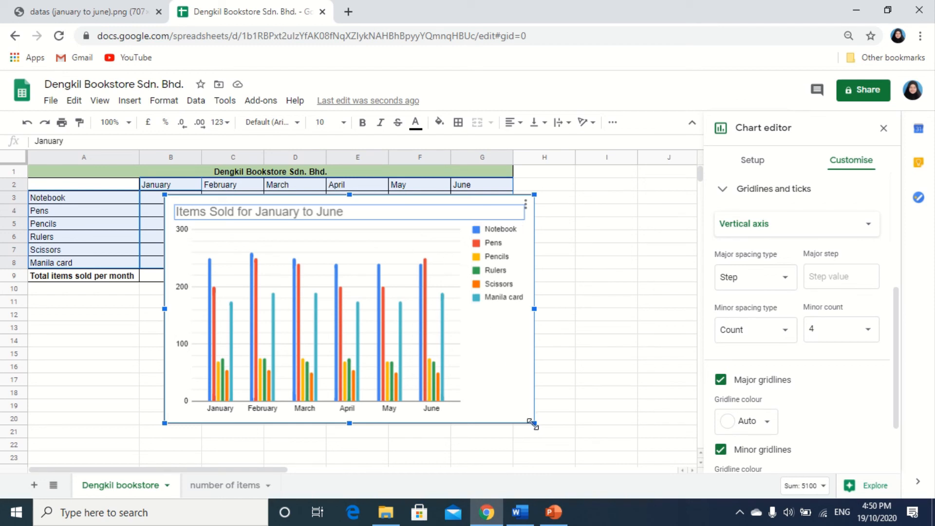
- Shrink the chart slightly and place it beside the sales table, over columns H to M, clear of the data
left_click_drag(532, 422, 478, 395)
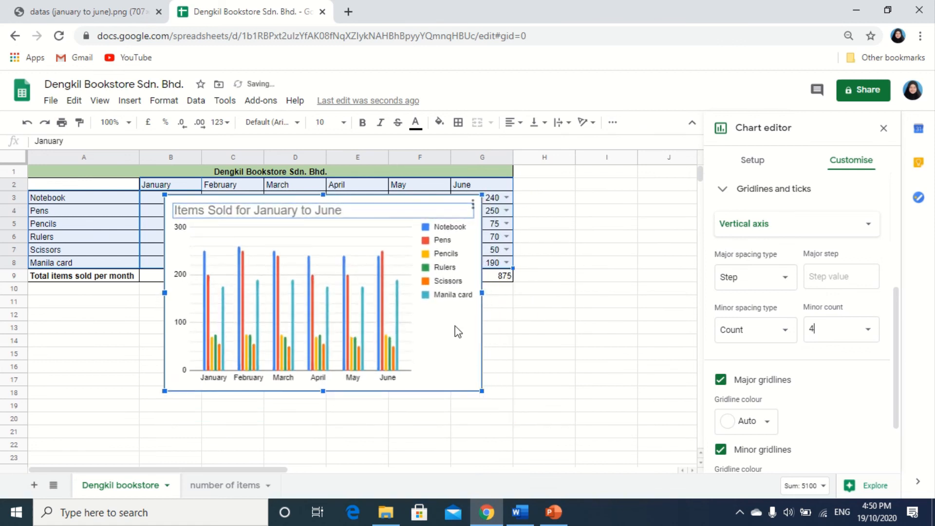
left_click(883, 129)
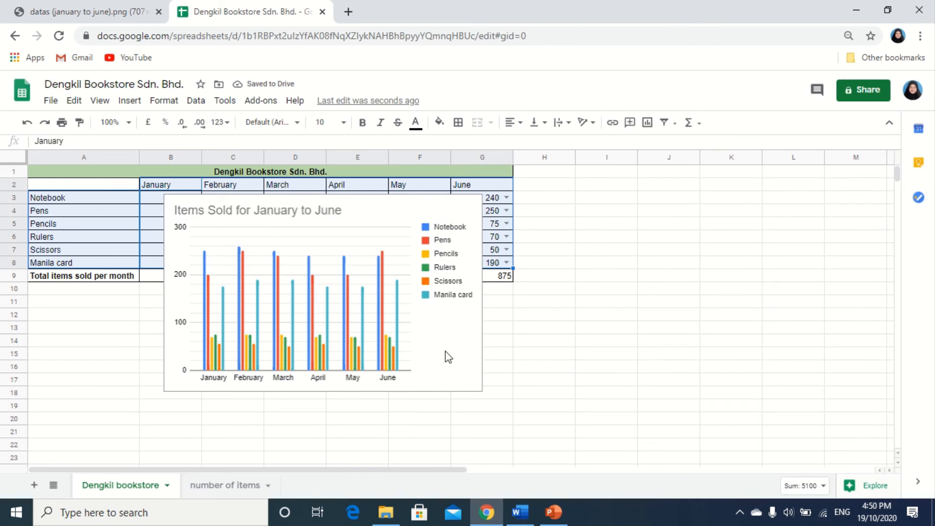
left_click_drag(453, 363, 817, 317)
left_click(758, 458)
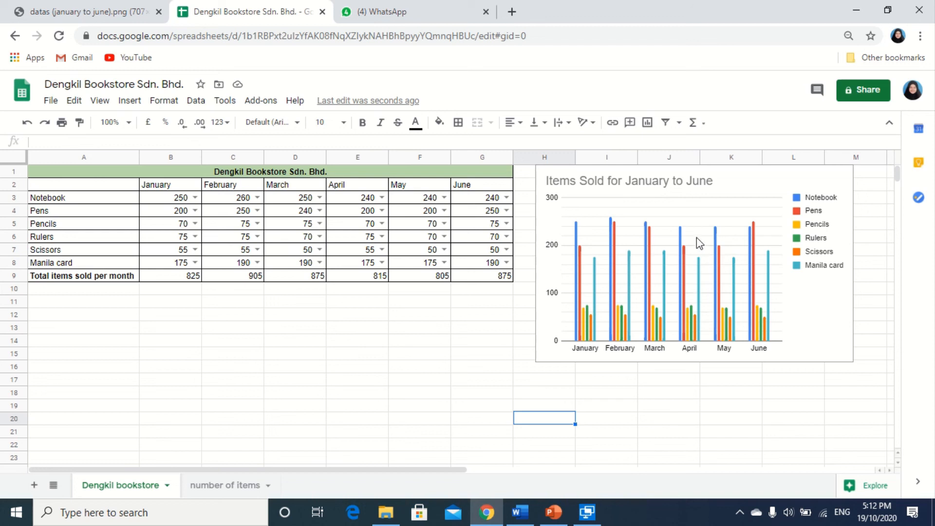
- Select the column chart beside the sales table
left_click(580, 241)
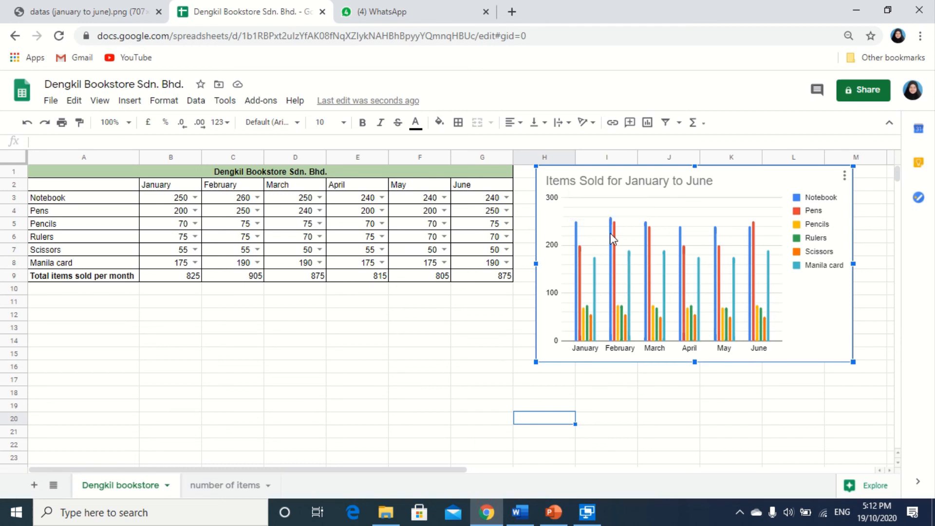